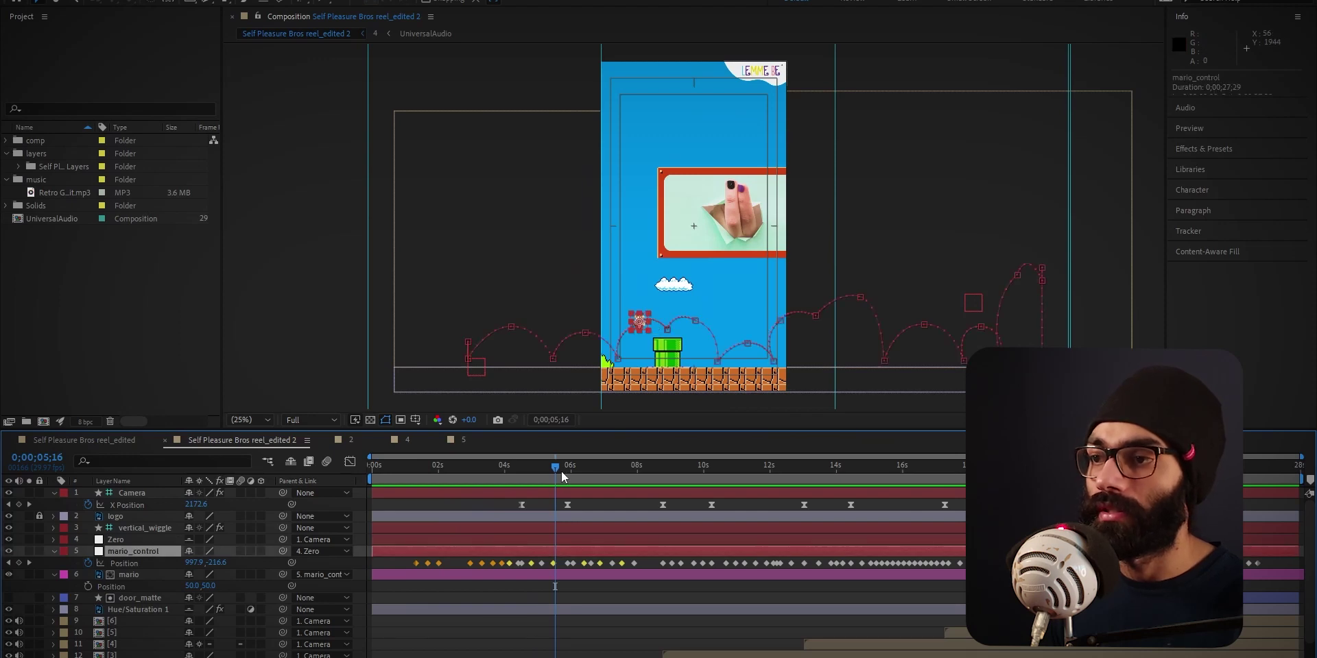
Scrub ahead in reel_edited 2, then open reel_edited, select the mario layer and scrub from 0s
{"action": "left_click_drag", "start_coordinate": [561, 471], "coordinate": [818, 520]}
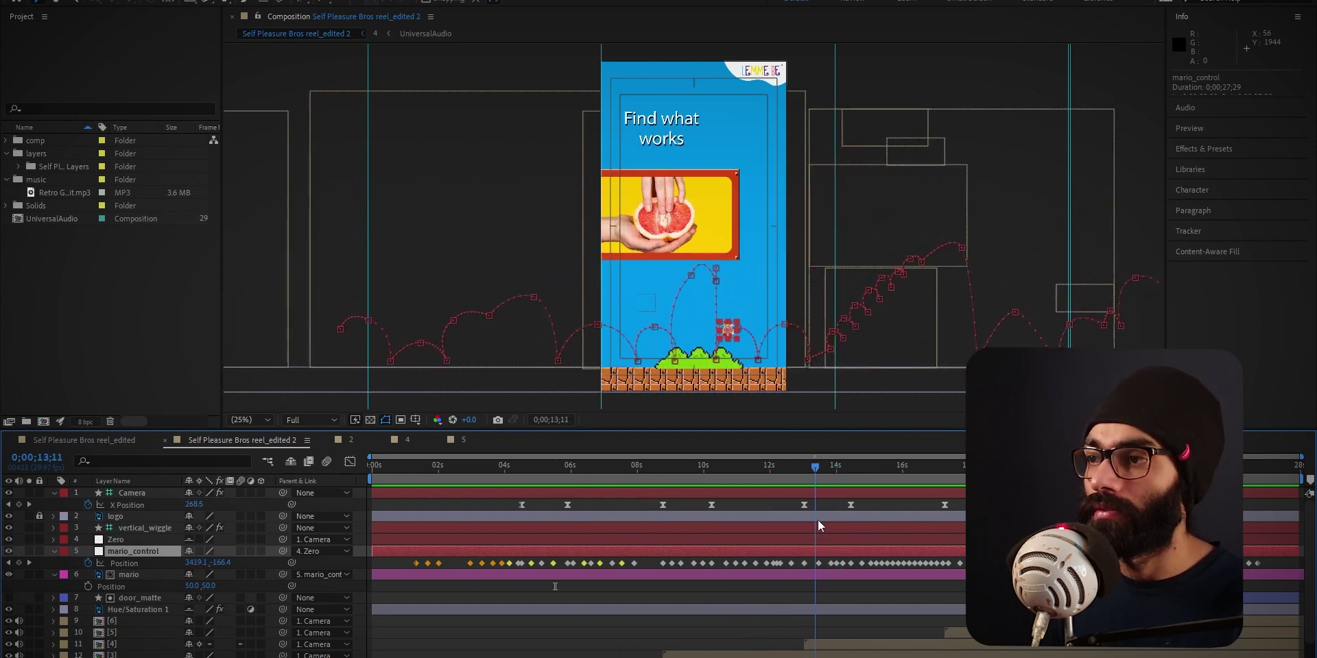
{"action": "left_click", "coordinate": [112, 436]}
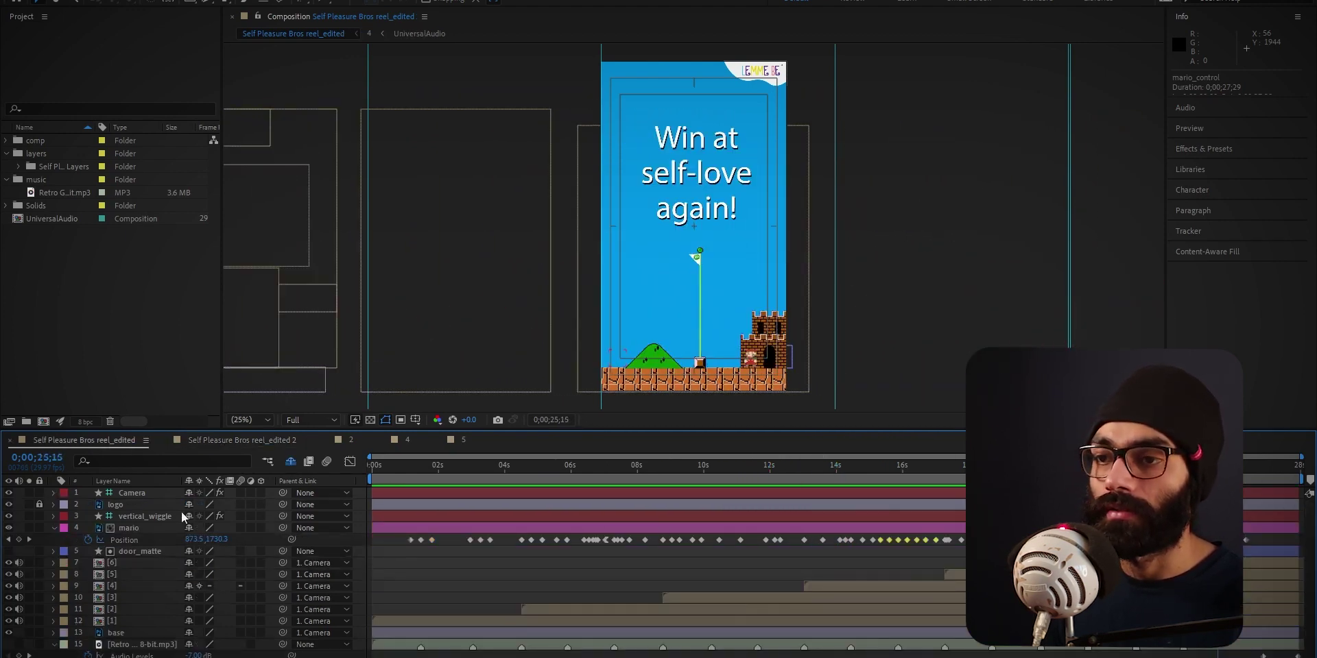
{"action": "left_click", "coordinate": [143, 528]}
{"action": "left_click_drag", "start_coordinate": [380, 479], "coordinate": [1169, 559]}
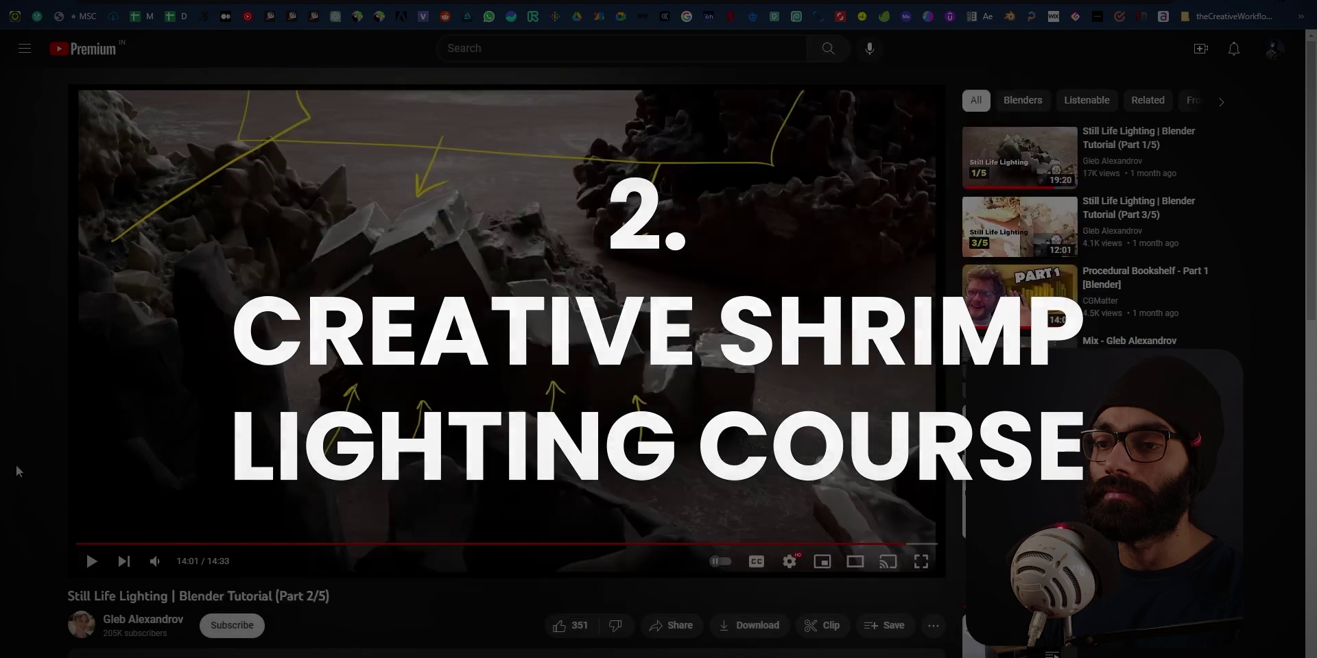
Seek the Blender still-life lighting tutorial to 7:24 and switch over to Photoshop
{"action": "left_click", "coordinate": [136, 626]}
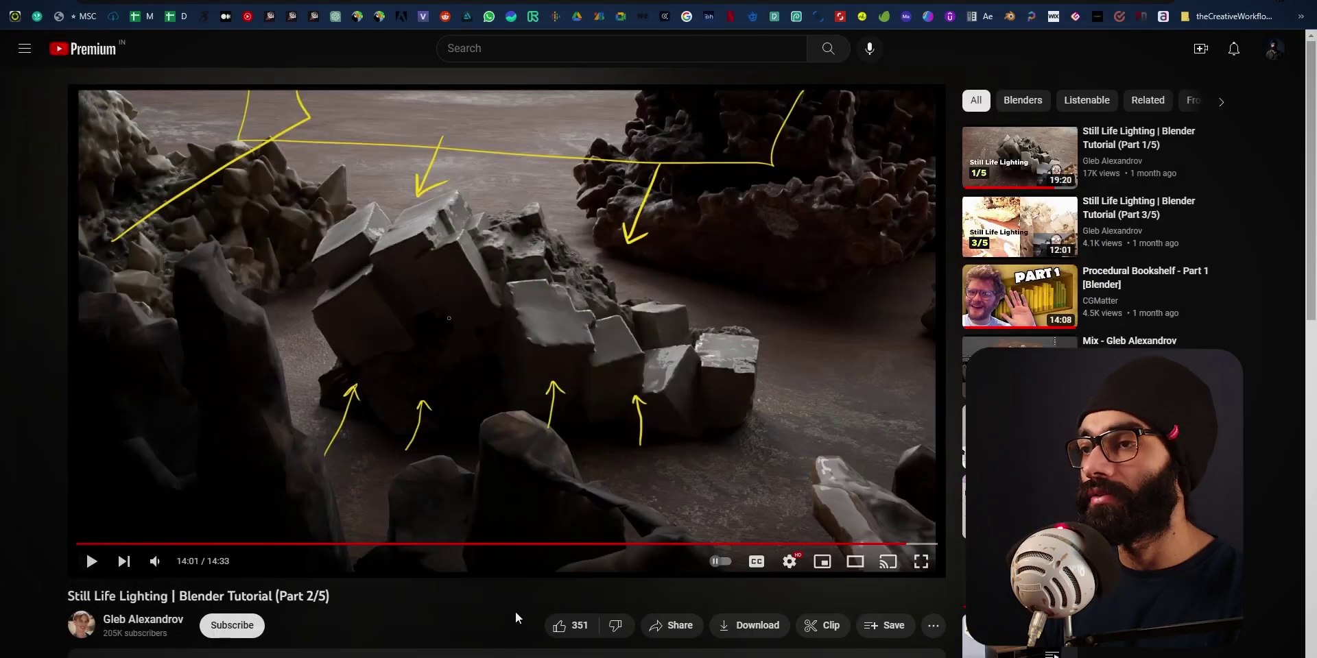
{"action": "left_click", "coordinate": [515, 544]}
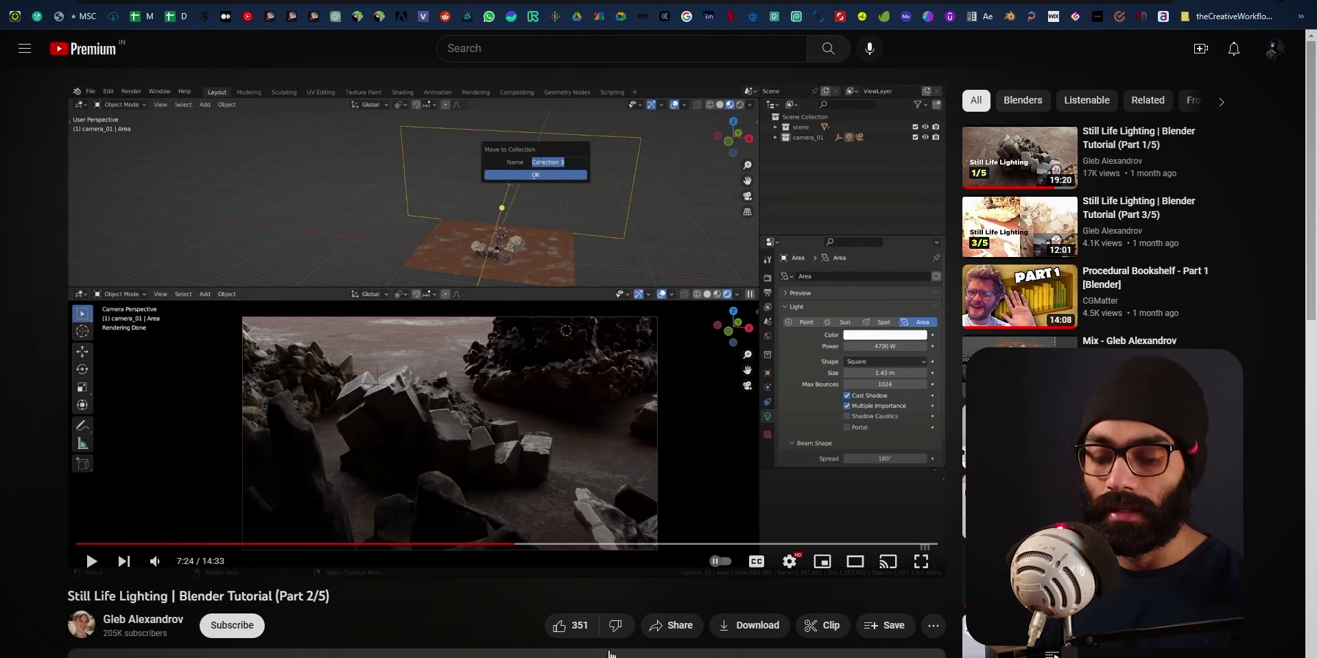
{"action": "key", "text": "alt+Tab"}
{"action": "key", "text": "alt+Tab"}
{"action": "key", "text": "alt+Tab"}
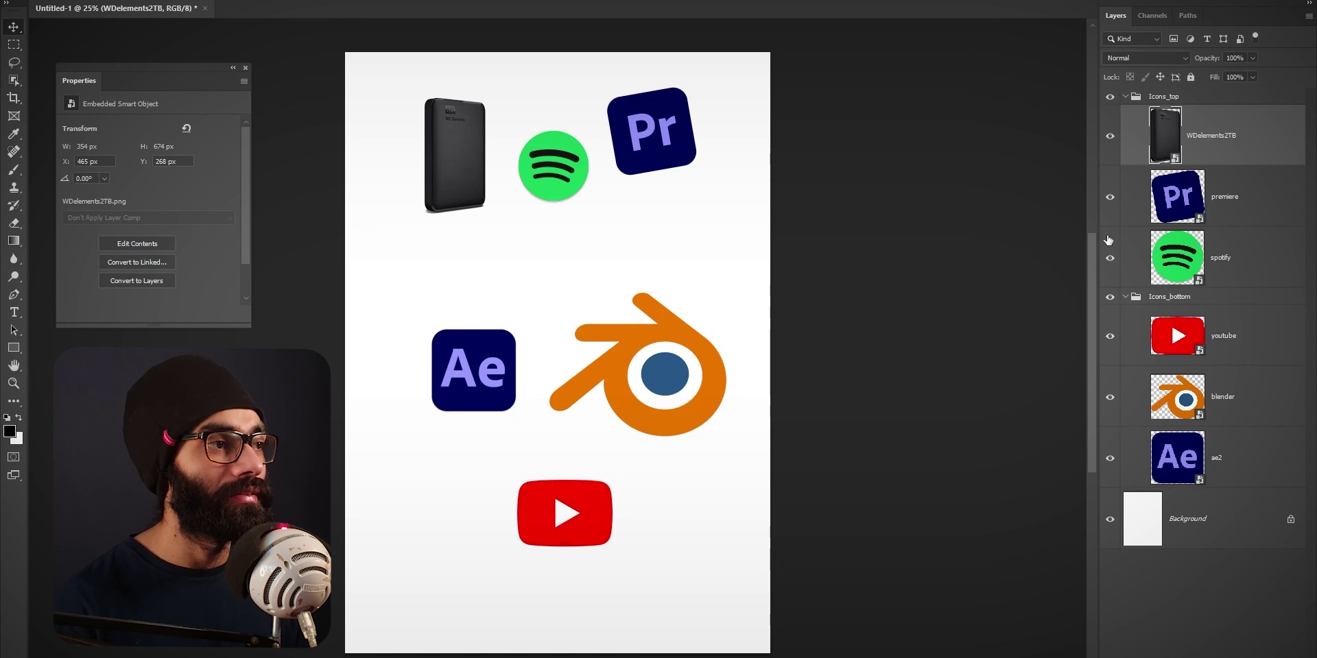
Widen the Layers panel, collapse both icon groups, then re-expand Icons_top and Icons_bottom
{"action": "left_click_drag", "start_coordinate": [1098, 225], "coordinate": [1006, 247]}
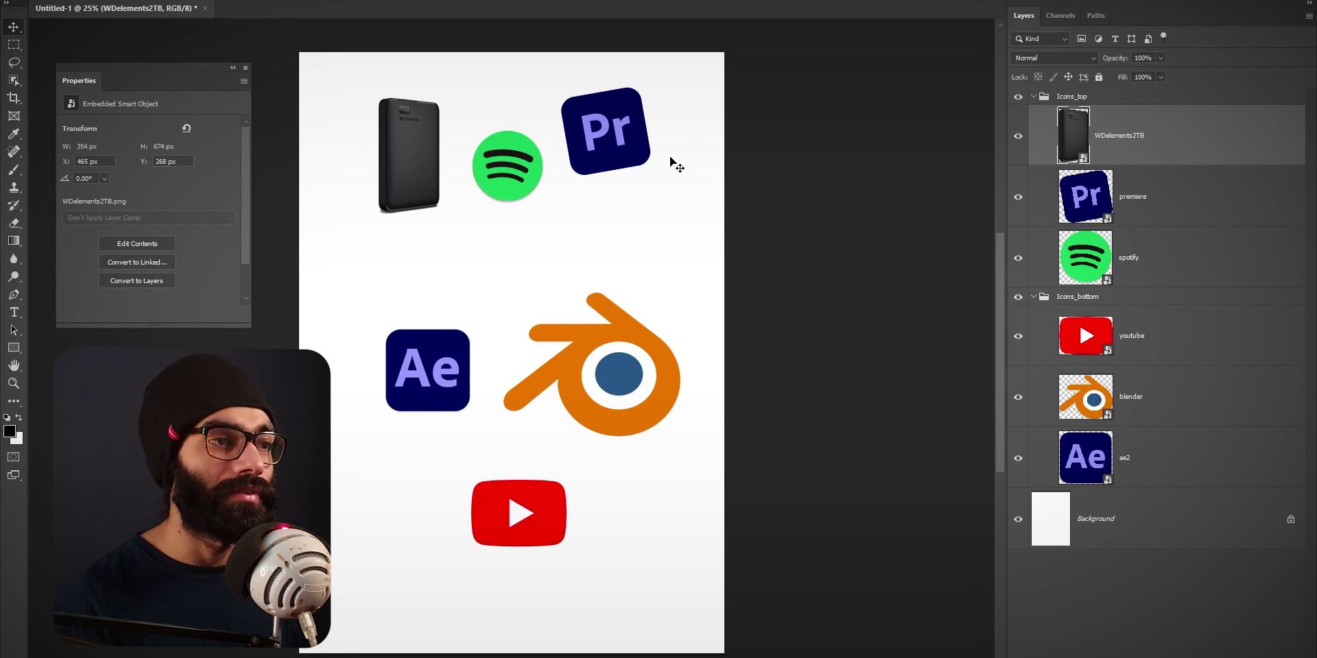
{"action": "left_click", "coordinate": [1033, 98]}
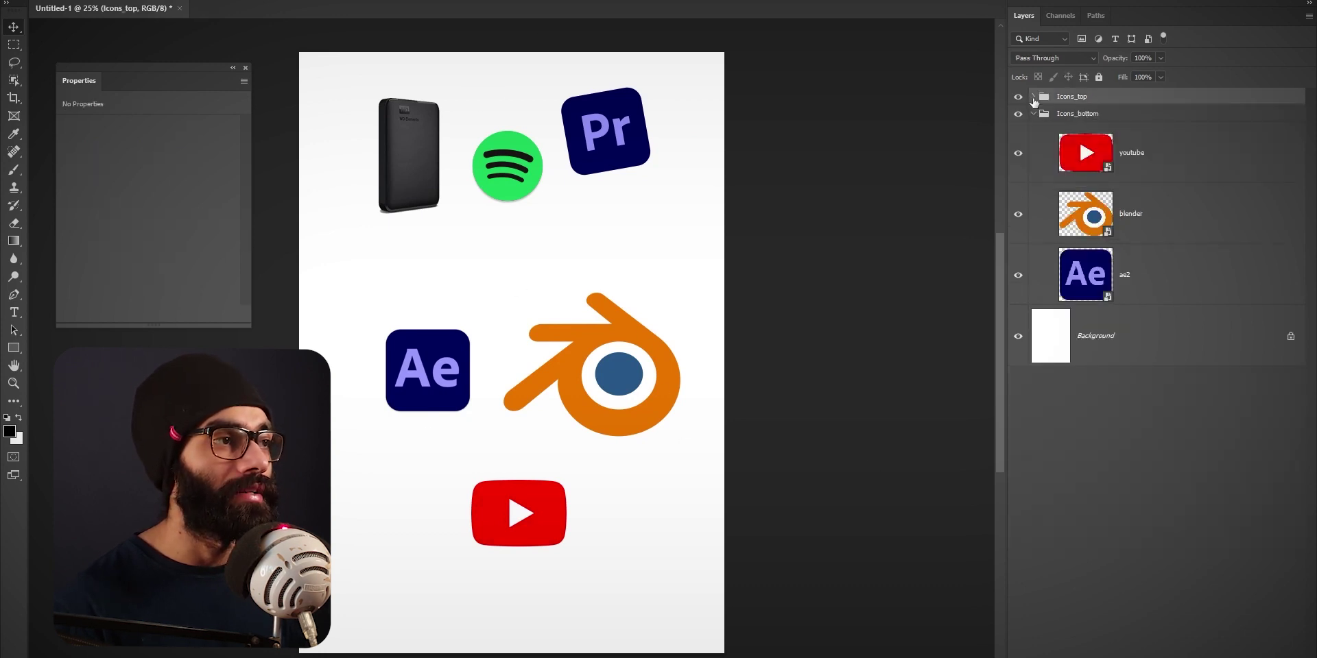
{"action": "left_click", "coordinate": [1032, 114]}
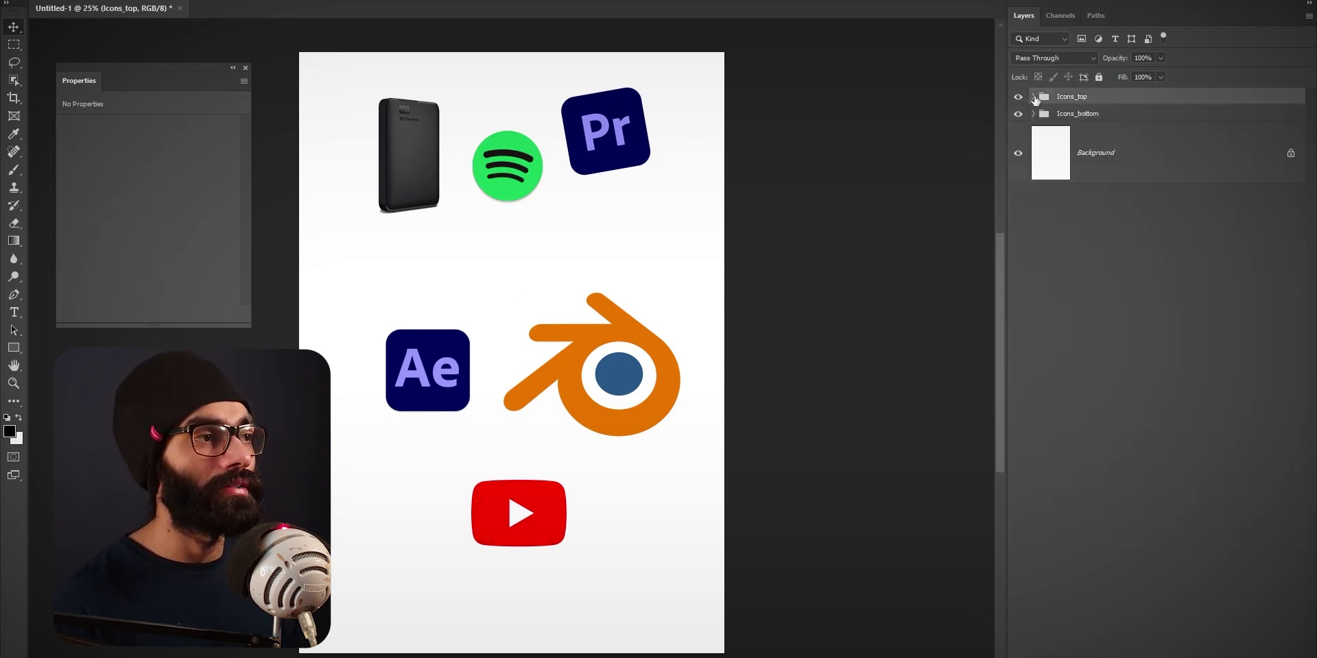
{"action": "left_click", "coordinate": [1033, 98]}
{"action": "left_click", "coordinate": [1033, 297]}
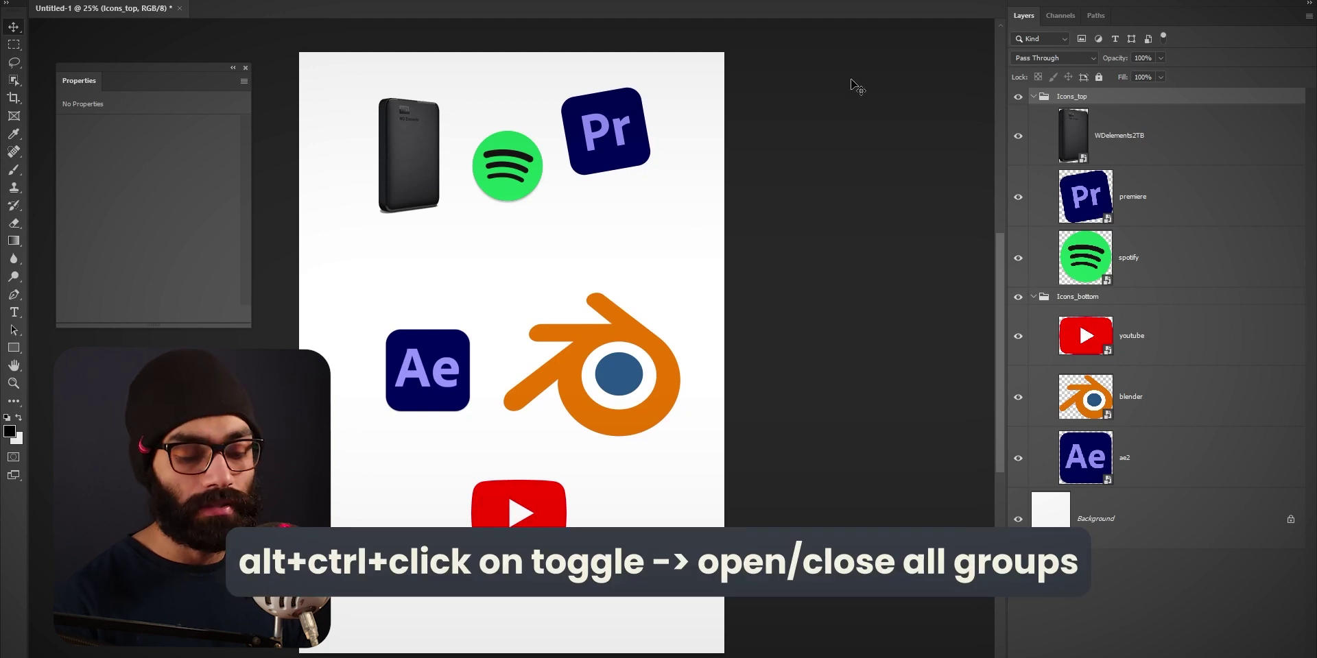
Put premiere into Group 1 and spotify into Group 2 inside Icons_top
{"action": "left_click", "coordinate": [1034, 98], "text": "ctrl+alt"}
{"action": "left_click", "coordinate": [1034, 97], "text": "ctrl+alt"}
{"action": "left_click", "coordinate": [1034, 98], "text": "ctrl+alt"}
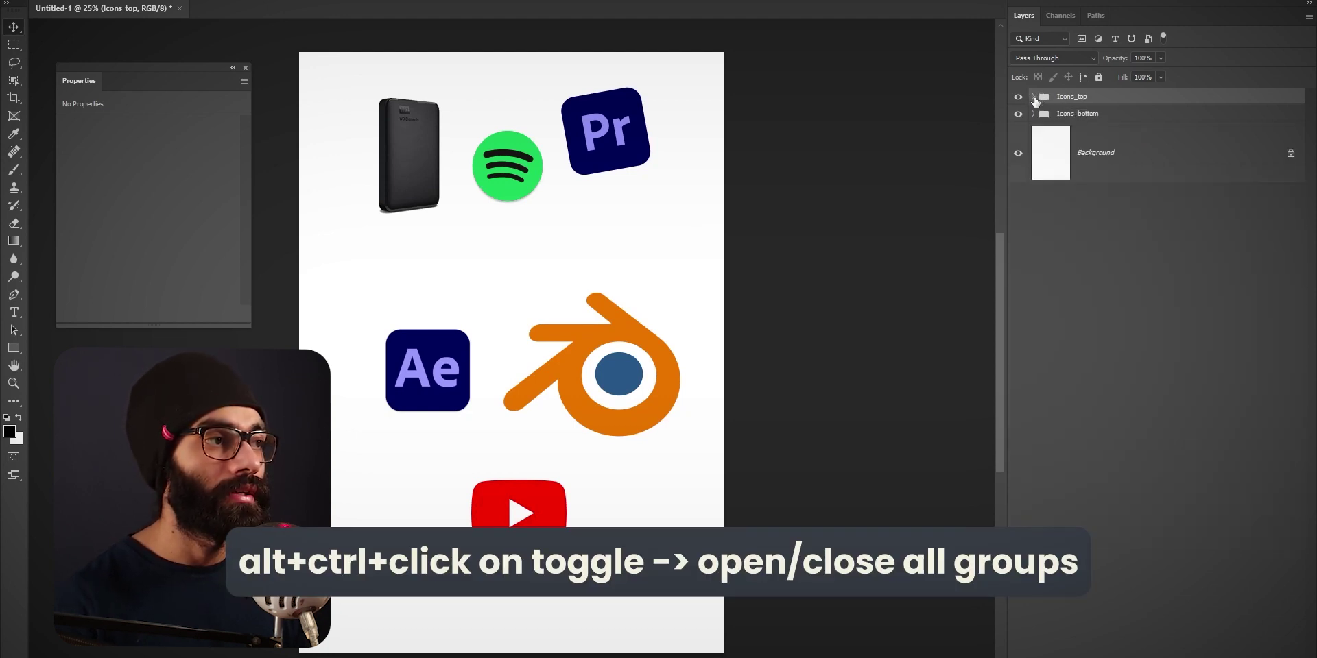
{"action": "left_click", "coordinate": [1034, 97], "text": "ctrl+alt"}
{"action": "left_click", "coordinate": [1035, 97], "text": "ctrl+alt"}
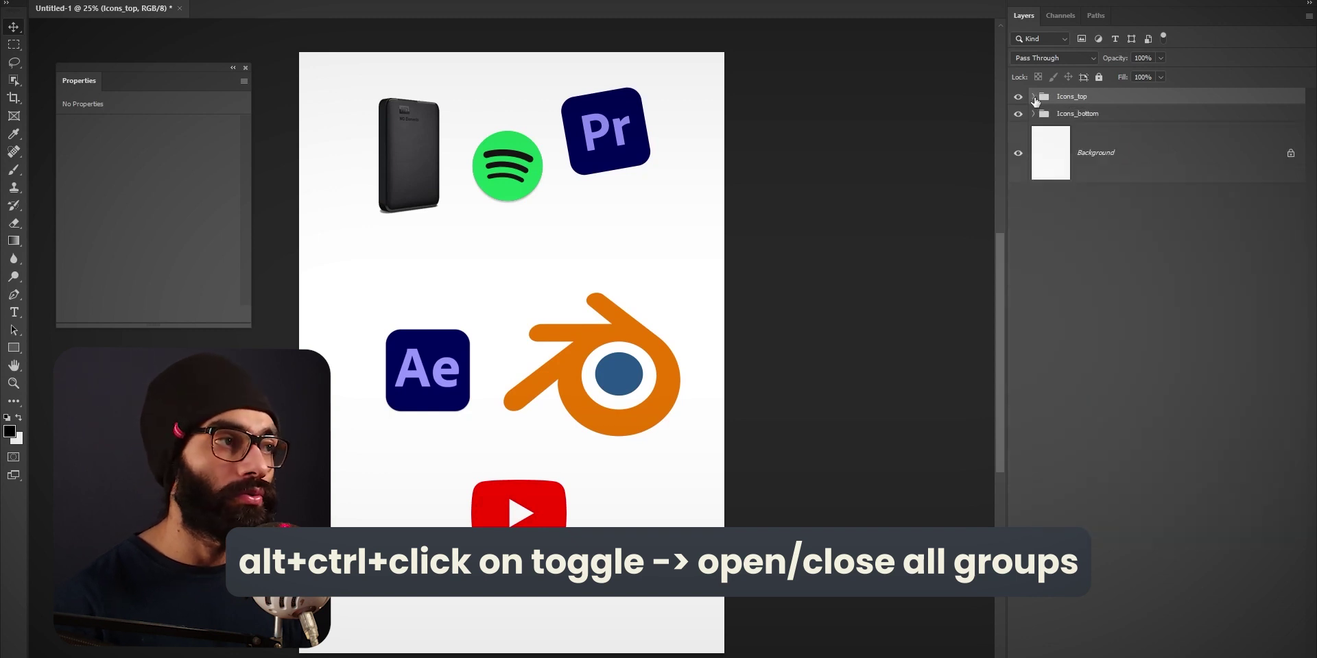
{"action": "left_click", "coordinate": [1034, 97], "text": "ctrl+alt"}
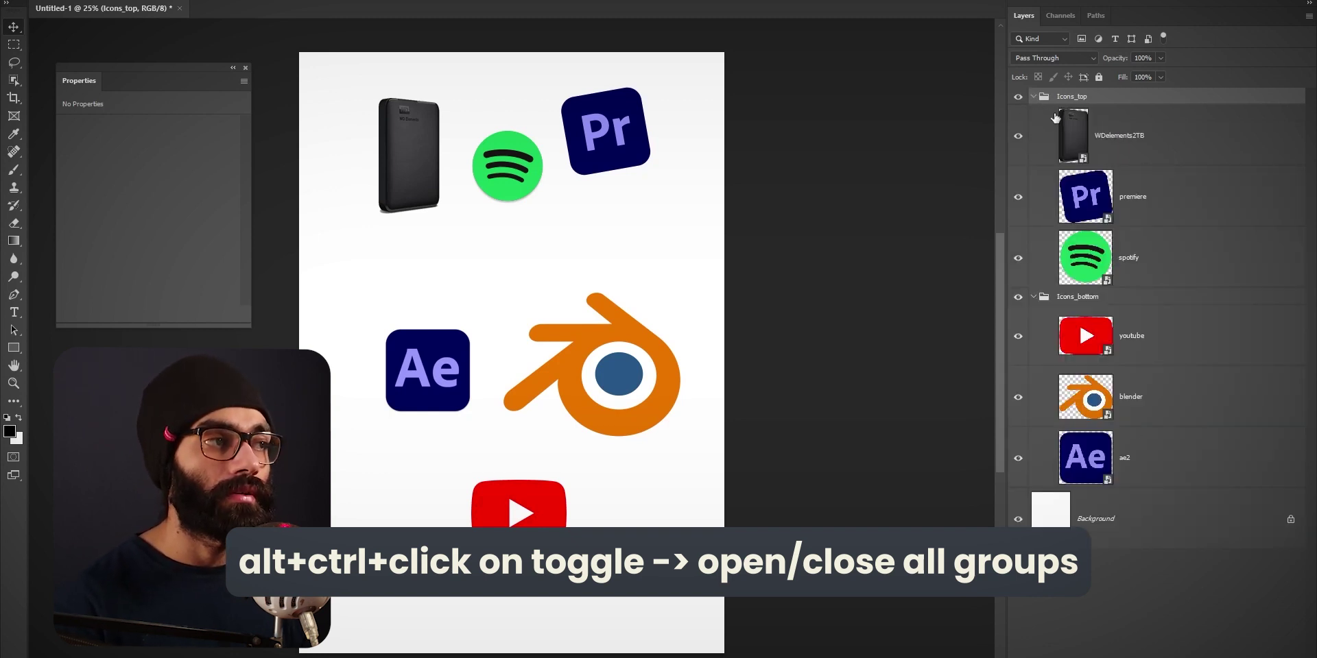
{"action": "left_click", "coordinate": [1159, 217]}
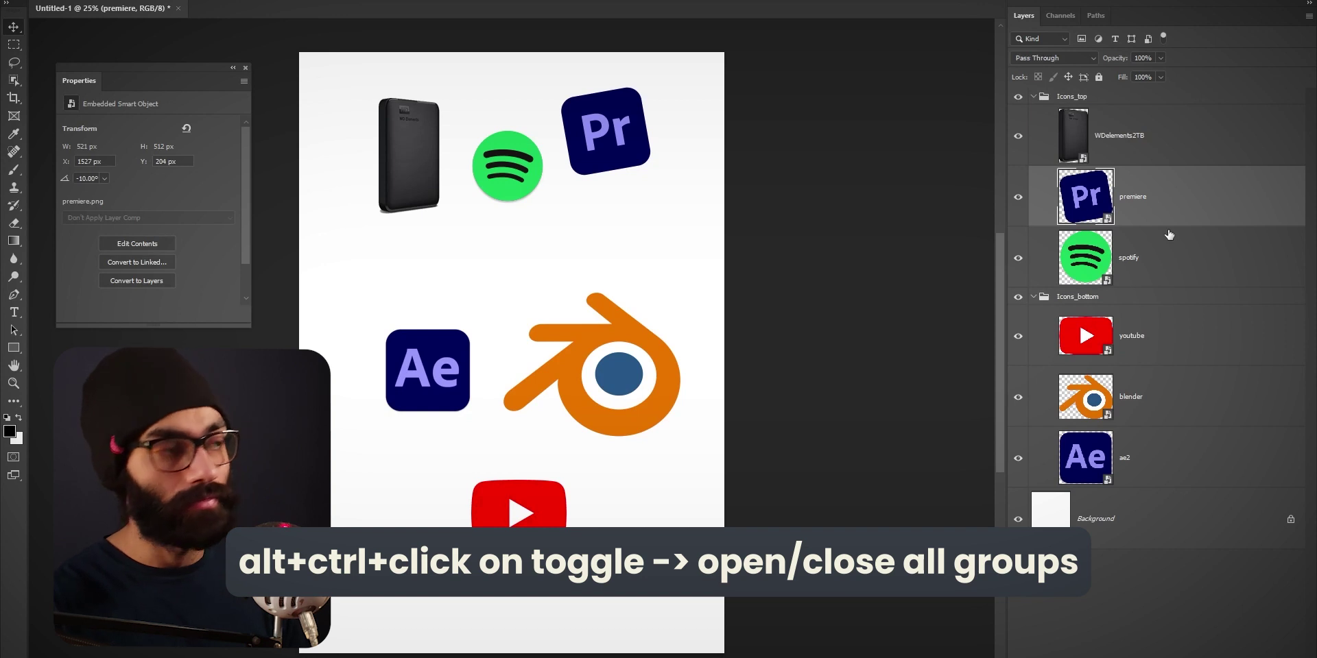
{"action": "key", "text": "ctrl+g"}
{"action": "left_click", "coordinate": [1190, 273]}
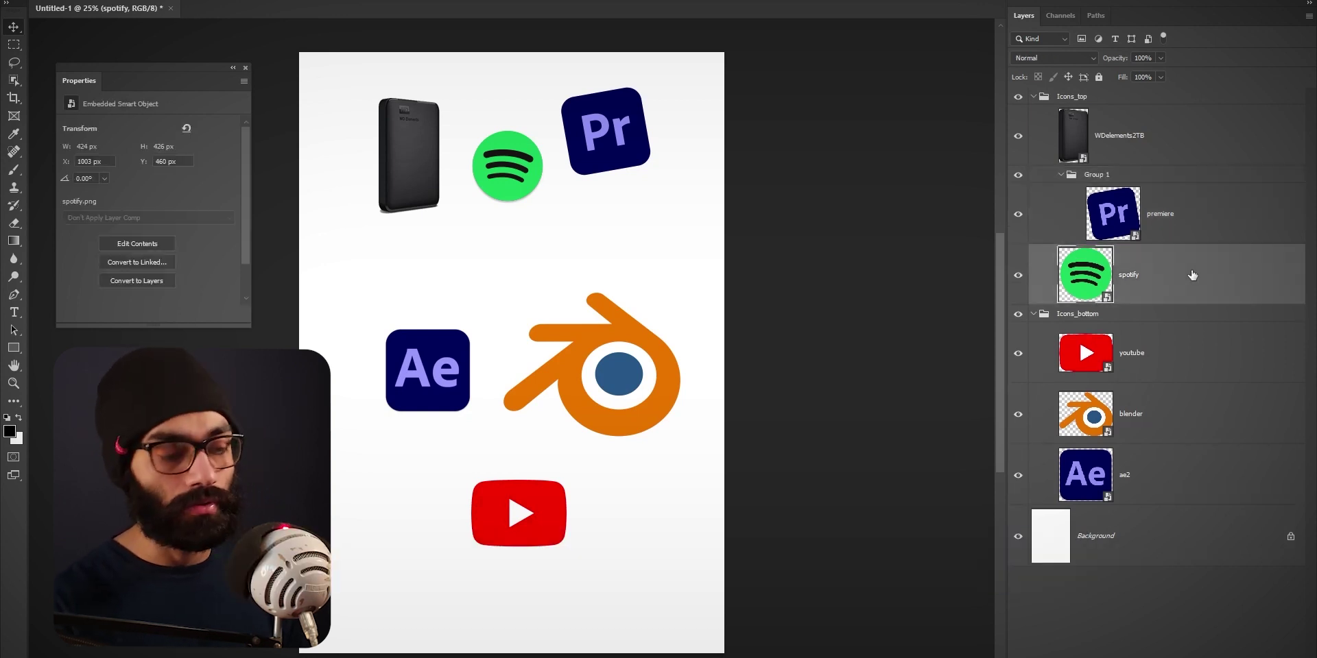
{"action": "key", "text": "ctrl+g"}
Collapse and expand all groups, then Group 1 and Group 2, to check the new grouping
{"action": "left_click", "coordinate": [1034, 98], "text": "ctrl"}
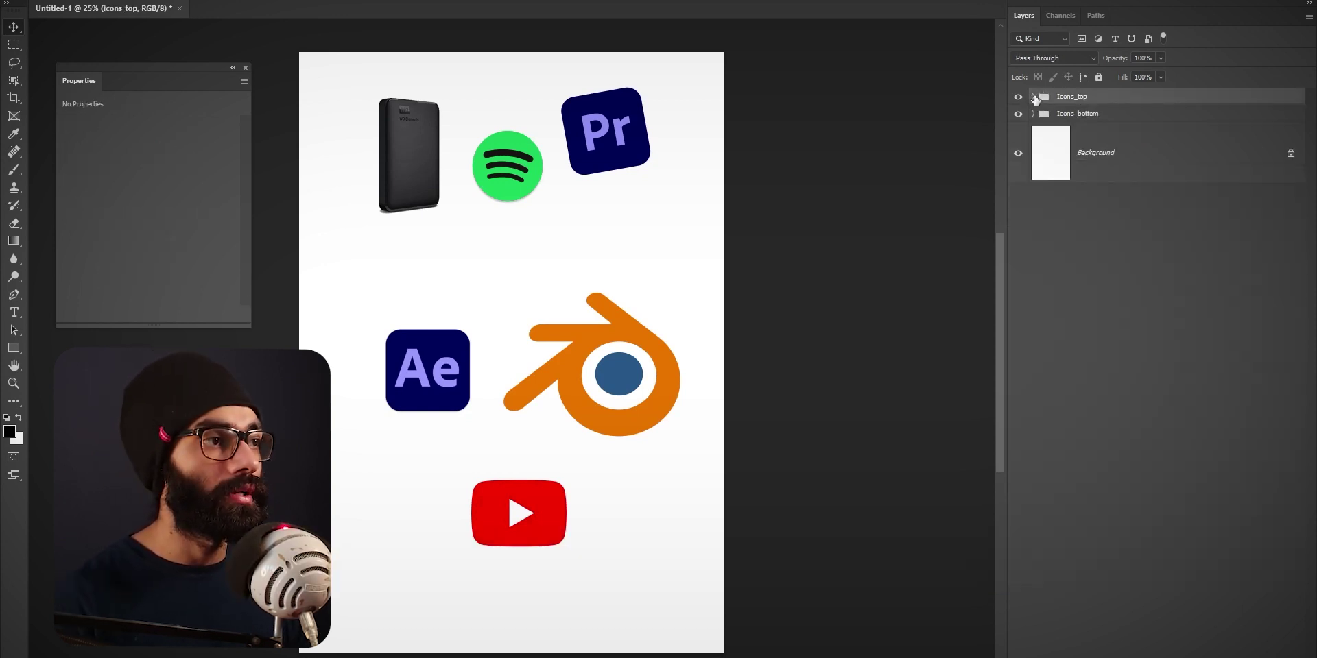
{"action": "left_click", "coordinate": [1035, 98], "text": "ctrl"}
{"action": "left_click", "coordinate": [1034, 97], "text": "ctrl"}
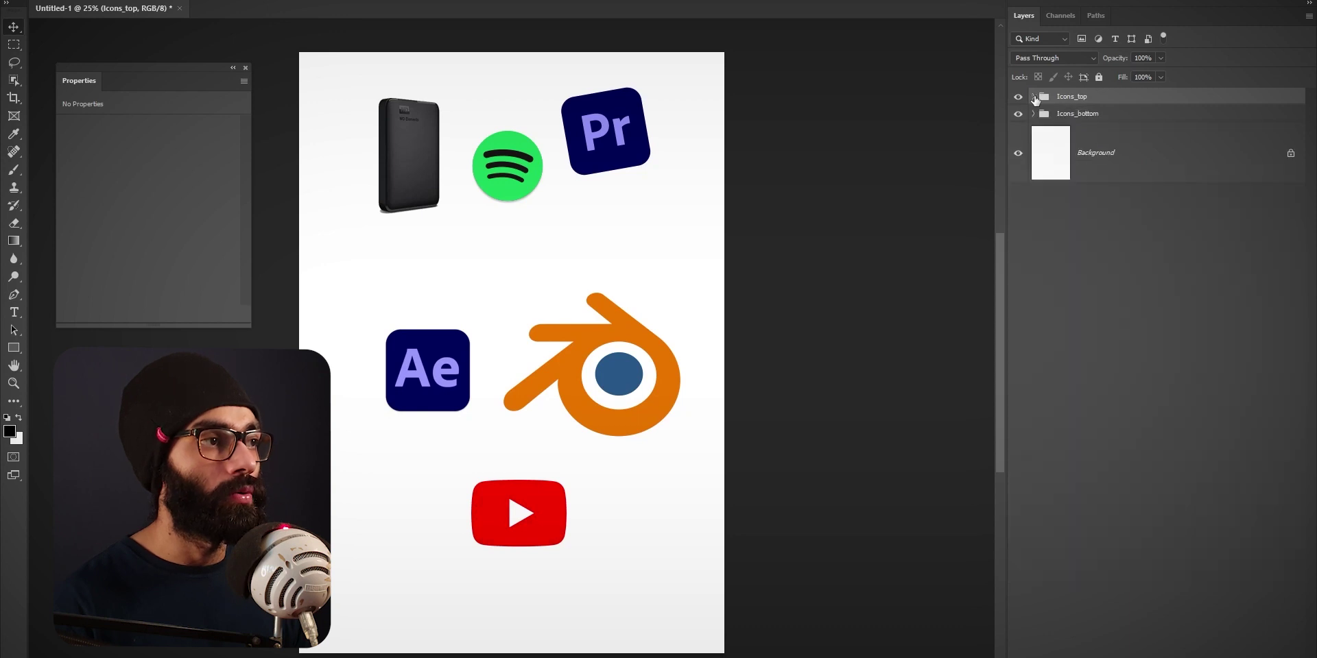
{"action": "left_click", "coordinate": [1034, 97]}
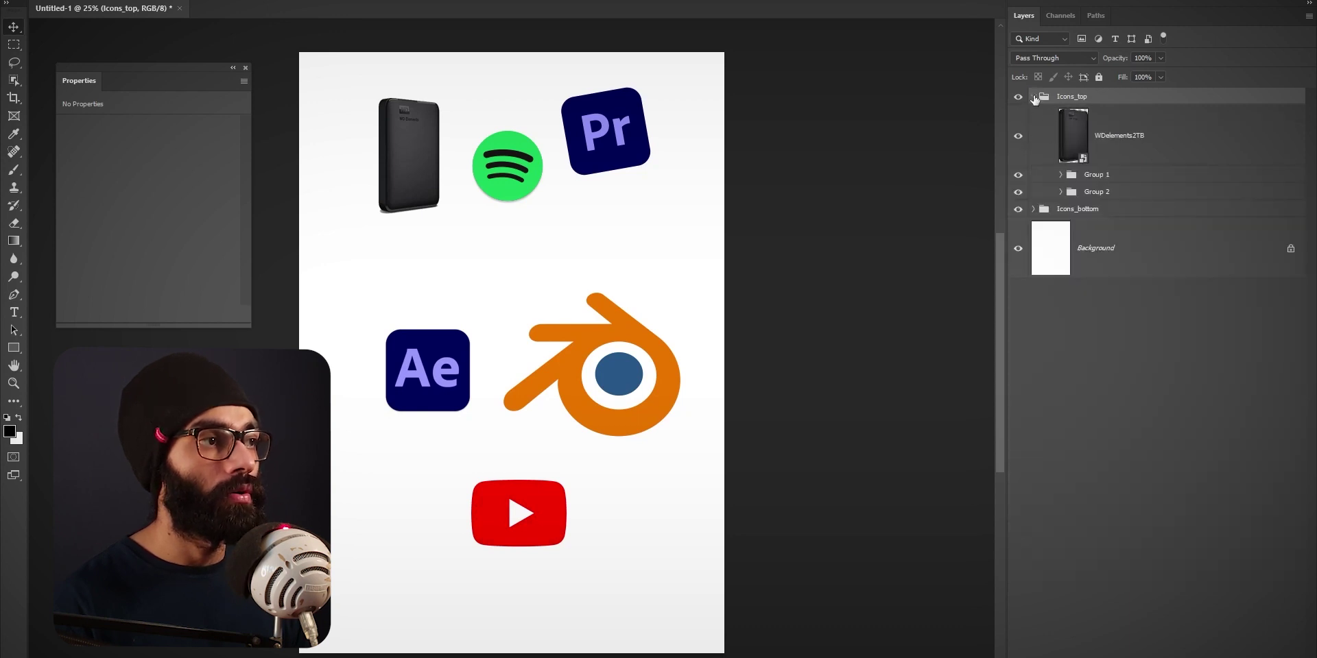
{"action": "left_click", "coordinate": [1034, 97], "text": "ctrl"}
{"action": "left_click", "coordinate": [1035, 98], "text": "ctrl"}
{"action": "left_click", "coordinate": [1060, 175], "text": "ctrl"}
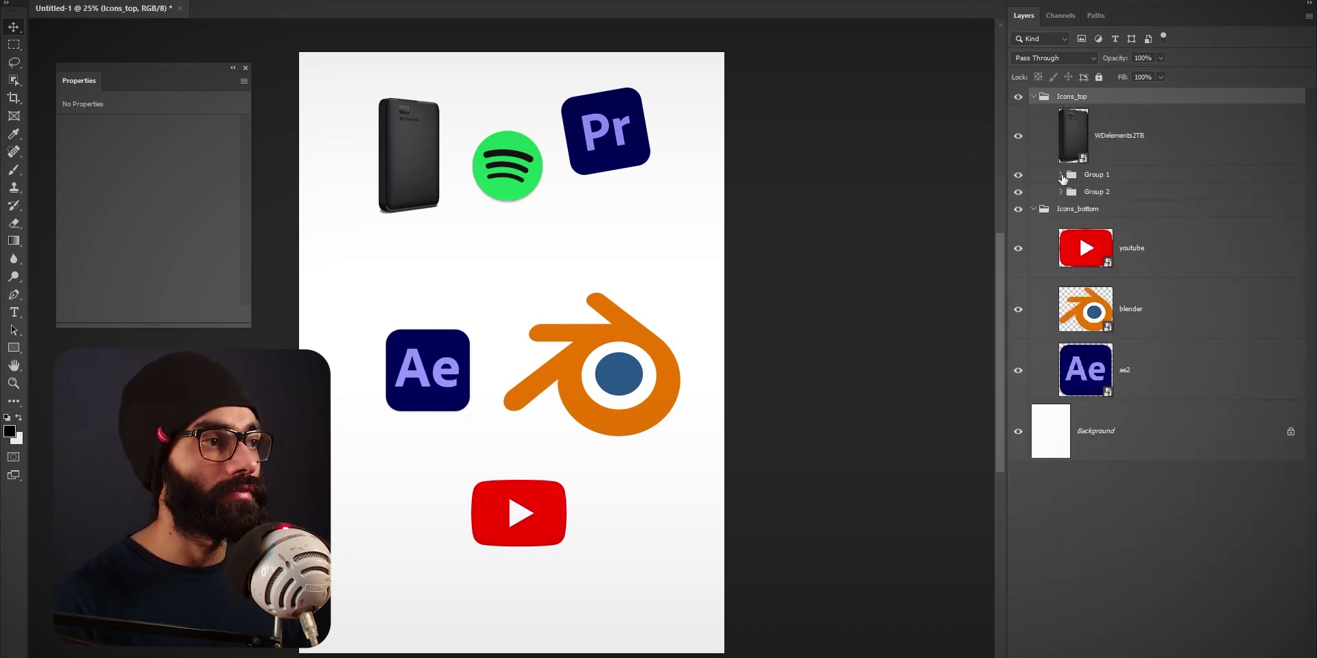
{"action": "left_click", "coordinate": [1061, 176], "text": "ctrl"}
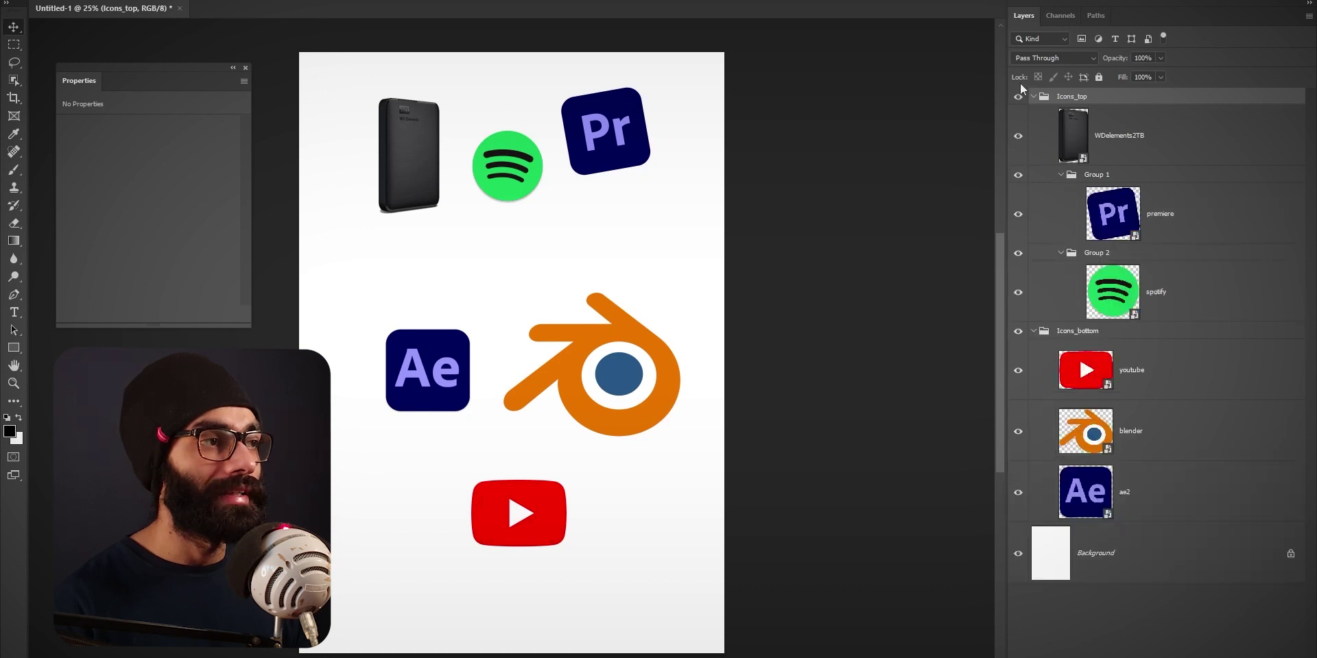
{"action": "left_click", "coordinate": [1061, 176], "text": "ctrl"}
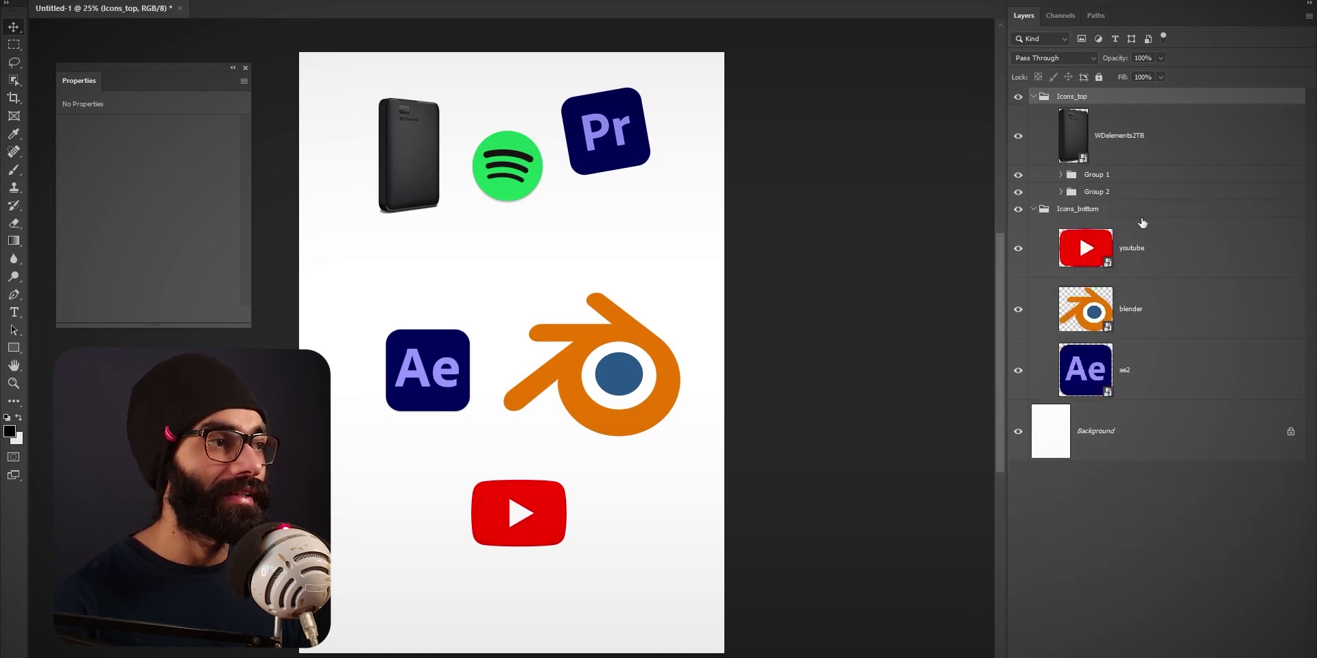
Toggle Icons_bottom collapsed and expanded, then expand Icons_top and select the blender layer
{"action": "left_click", "coordinate": [1034, 97], "text": "ctrl"}
{"action": "left_click", "coordinate": [1035, 98], "text": "ctrl"}
{"action": "left_click", "coordinate": [1034, 98], "text": "ctrl"}
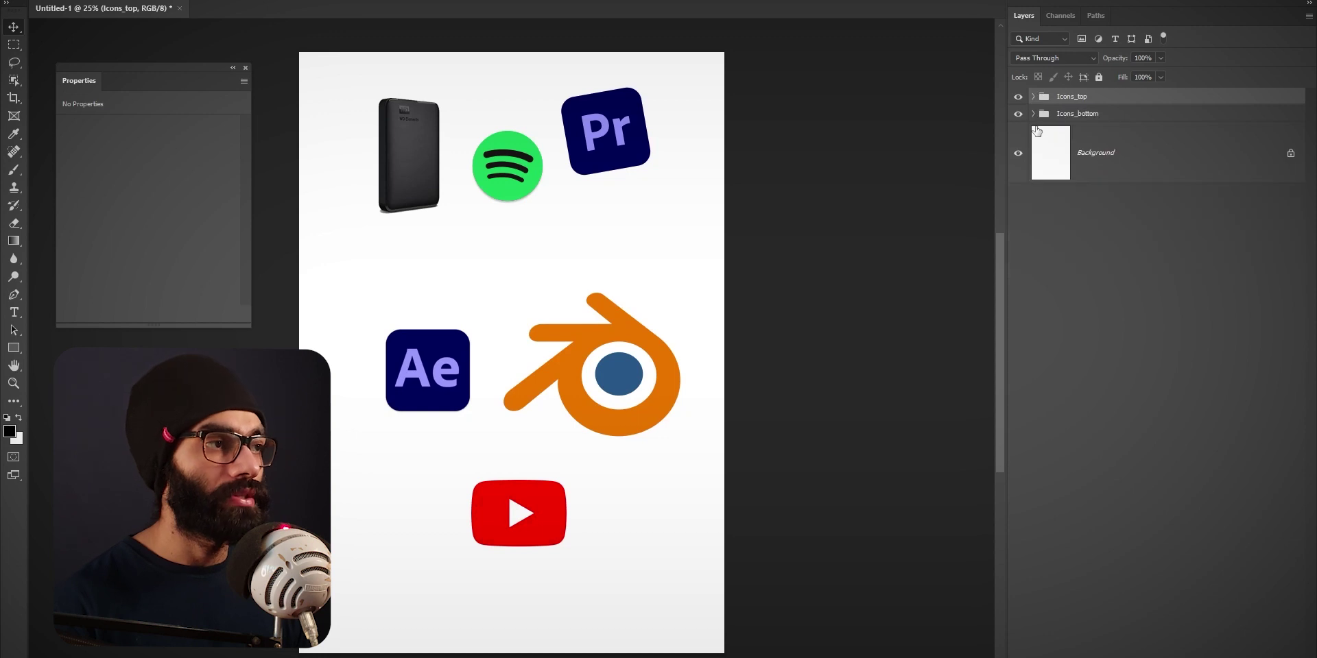
{"action": "left_click", "coordinate": [1035, 116]}
{"action": "left_click", "coordinate": [1034, 116]}
{"action": "left_click", "coordinate": [1034, 115]}
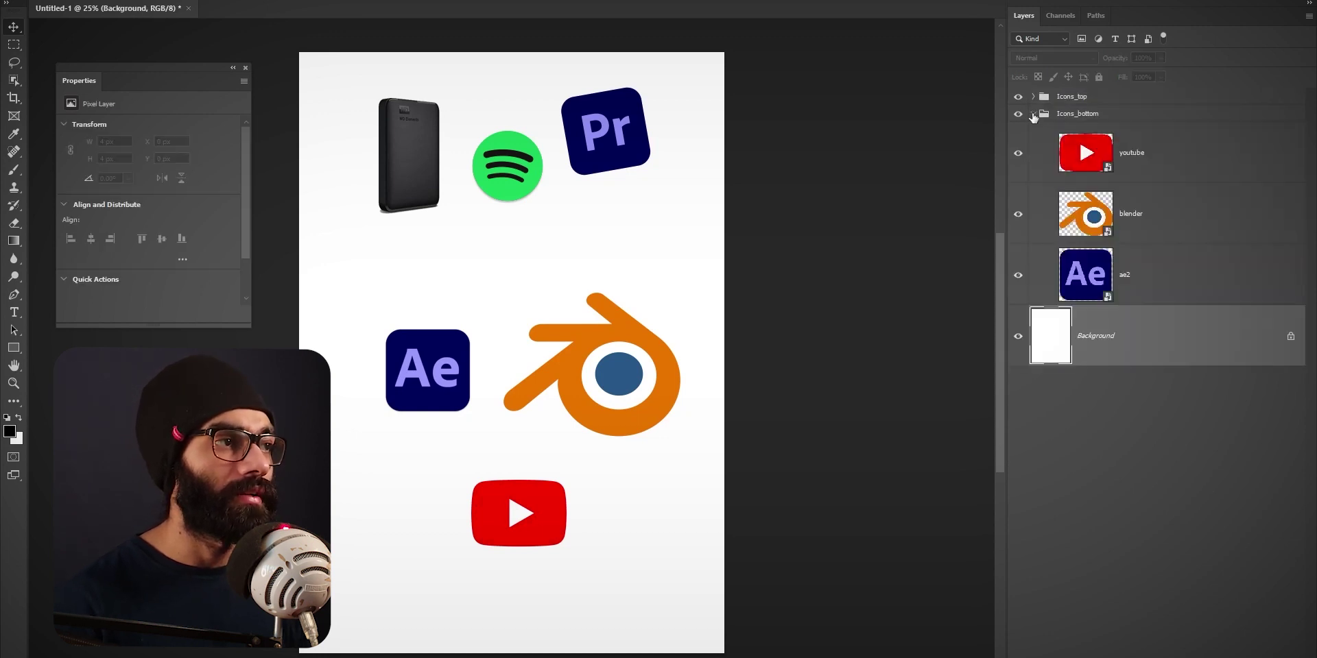
{"action": "left_click", "coordinate": [1035, 115]}
{"action": "left_click", "coordinate": [1033, 99]}
{"action": "left_click", "coordinate": [1034, 101]}
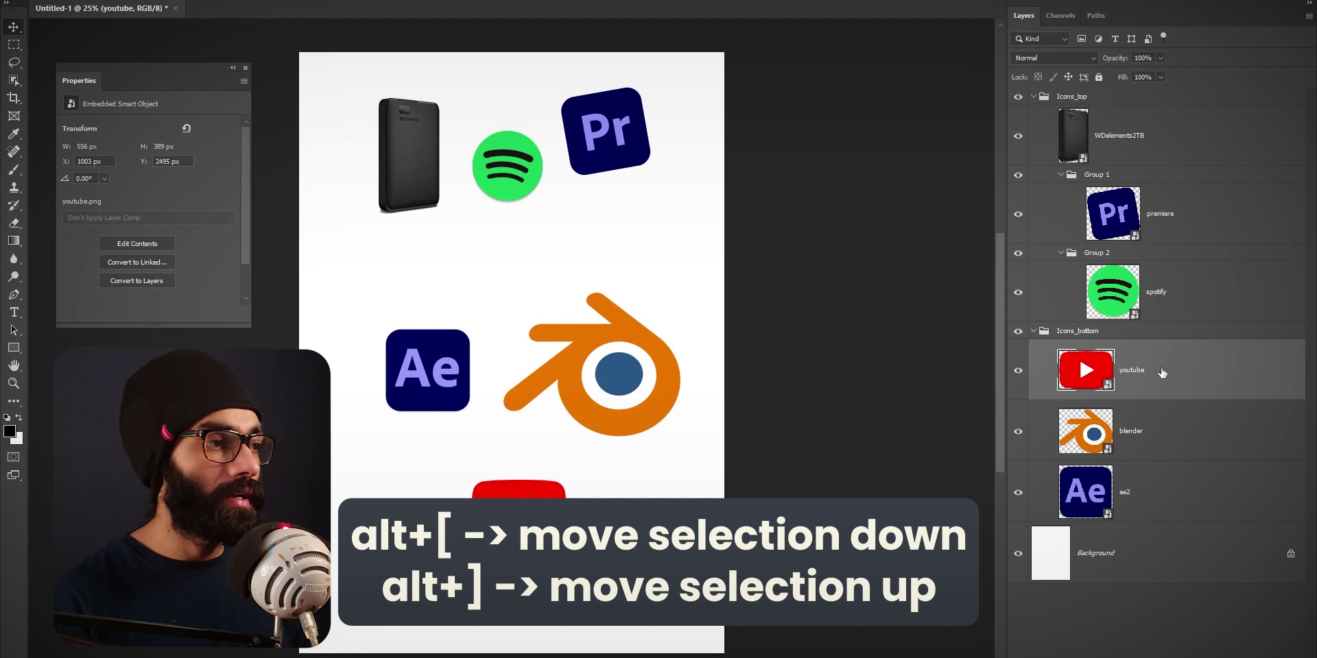
{"action": "key", "text": "alt+bracketleft"}
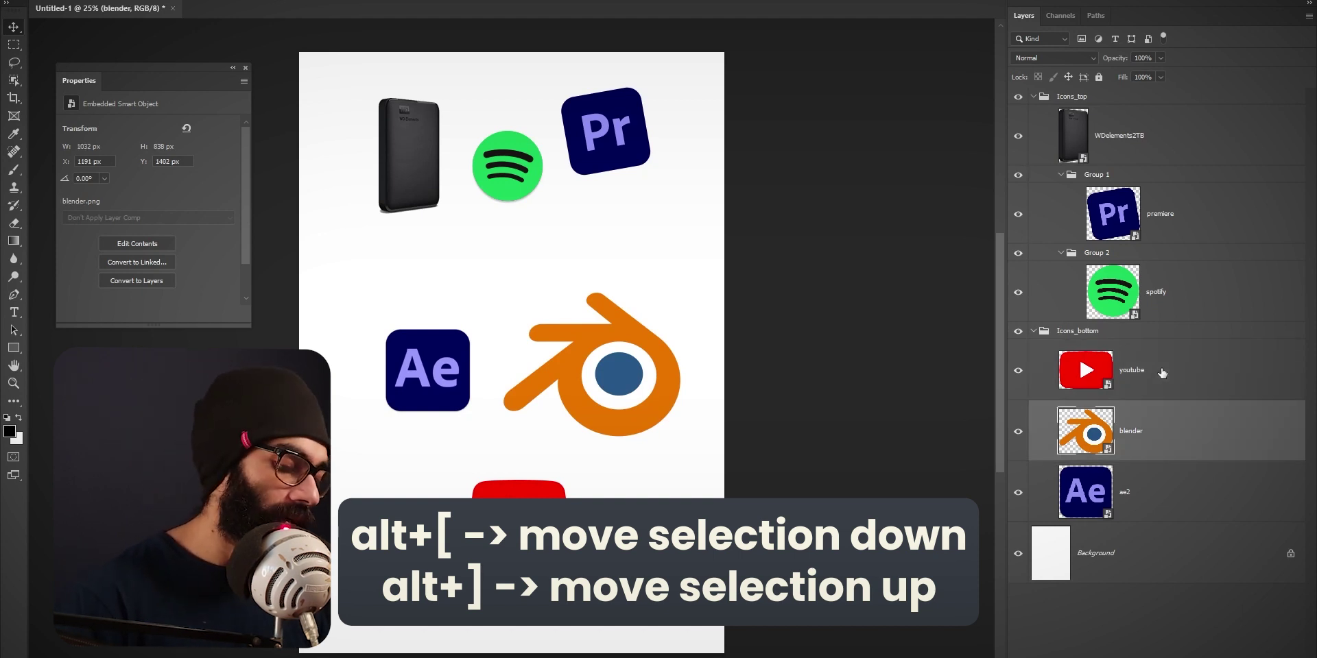
Cycle the active layer among Background, blender, ae2 and youtube with Alt+[ / Alt+], ending on youtube
{"action": "key", "text": "alt+bracketright"}
{"action": "key", "text": "alt+bracketleft"}
{"action": "key", "text": "alt+bracketleft"}
{"action": "key", "text": "alt+bracketleft"}
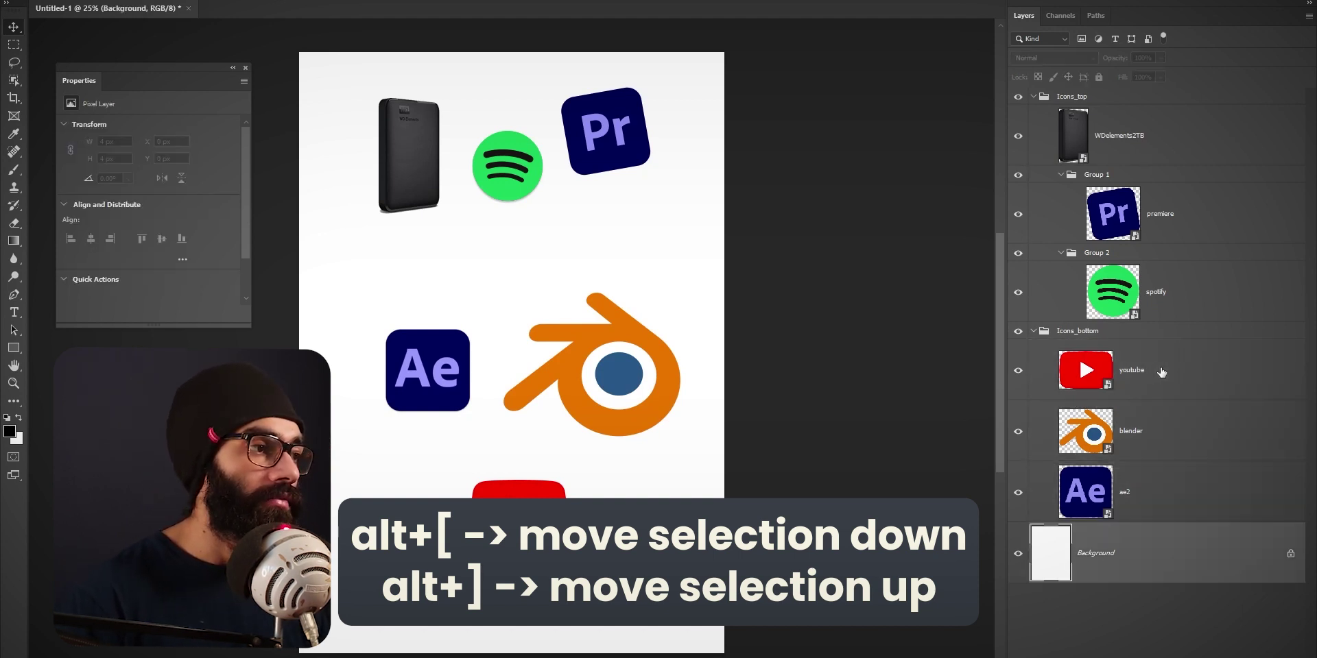
{"action": "key", "text": "alt+bracketright"}
{"action": "key", "text": "alt+bracketright"}
{"action": "key", "text": "alt+bracketright"}
{"action": "key", "text": "alt+bracketleft"}
{"action": "key", "text": "alt+bracketleft"}
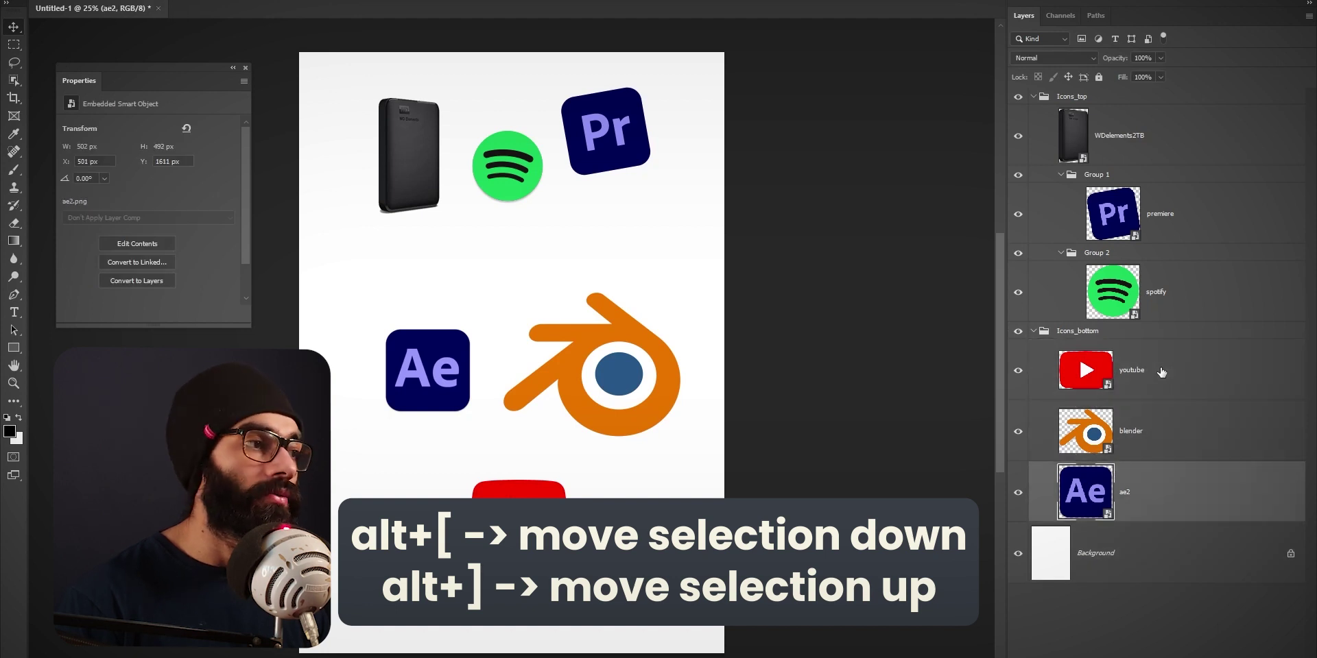
{"action": "key", "text": "alt+bracketright"}
{"action": "key", "text": "alt+bracketright"}
{"action": "key", "text": "alt+bracketleft"}
{"action": "key", "text": "alt+bracketright"}
{"action": "key", "text": "alt+bracketleft"}
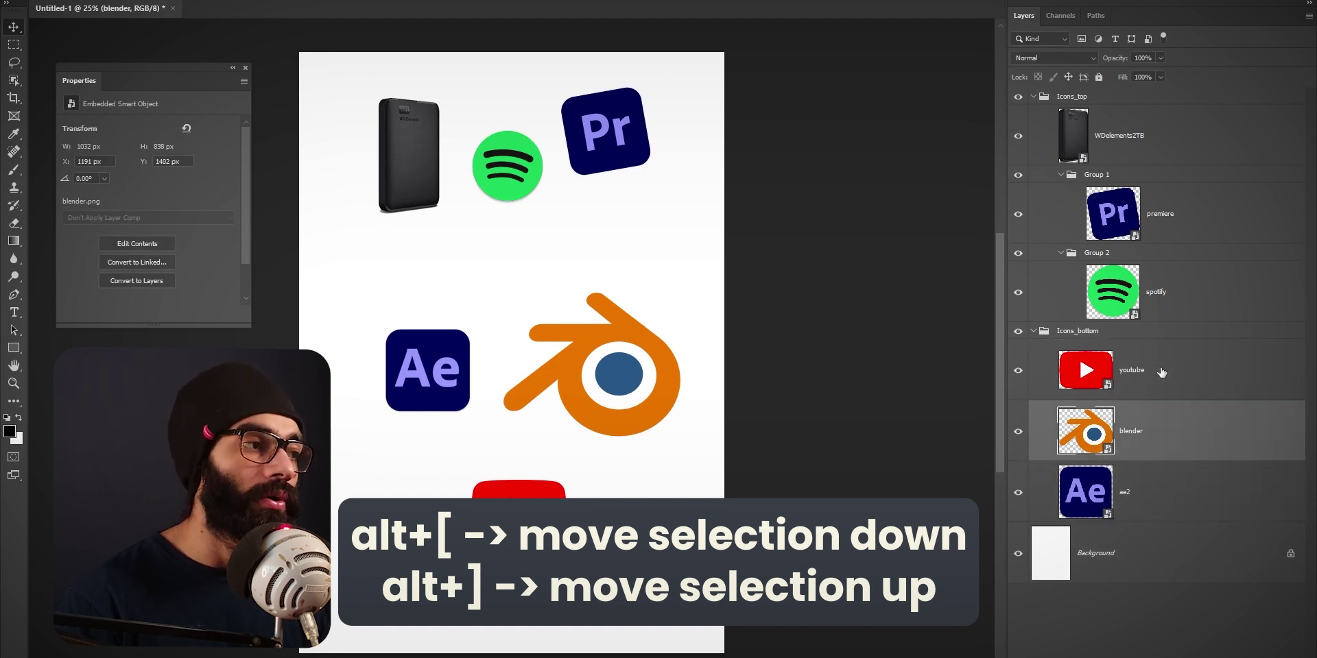
{"action": "key", "text": "alt+bracketleft"}
{"action": "key", "text": "alt+bracketright"}
{"action": "key", "text": "alt+bracketright"}
{"action": "key", "text": "alt+bracketleft"}
{"action": "key", "text": "alt+bracketright"}
{"action": "key", "text": "alt+bracketleft"}
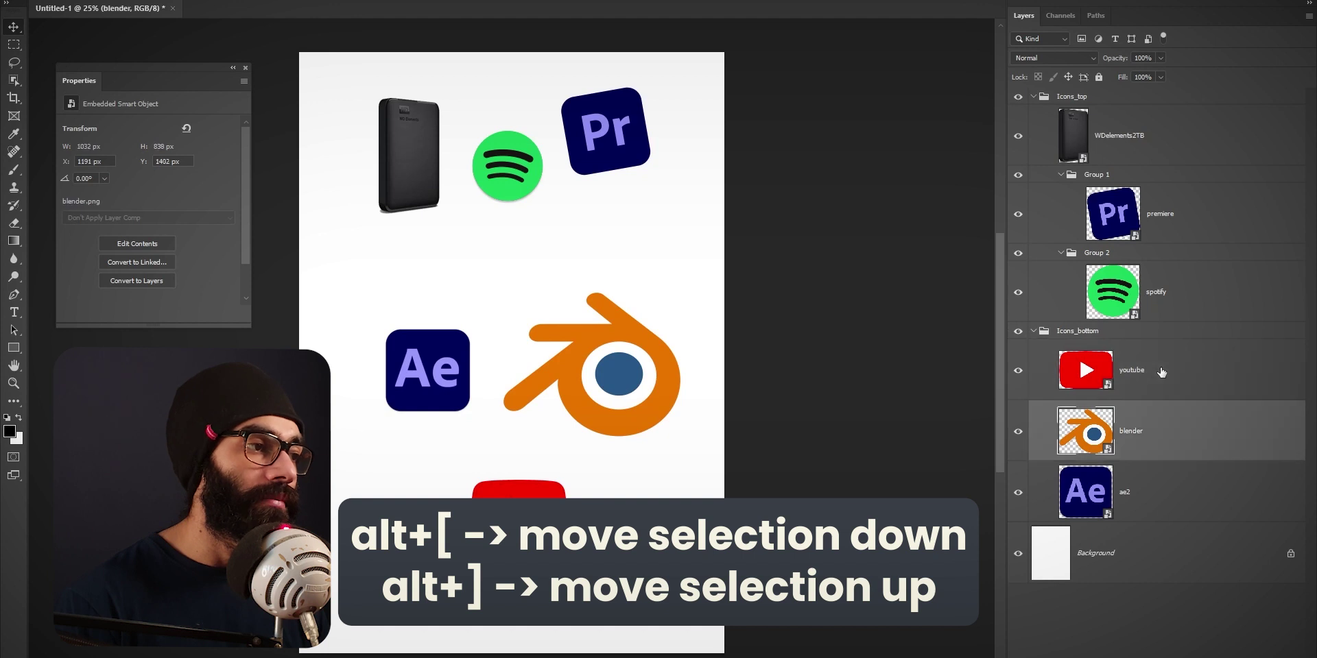
{"action": "key", "text": "alt+bracketleft"}
{"action": "key", "text": "alt+bracketright"}
{"action": "key", "text": "alt+bracketright"}
{"action": "key", "text": "alt+bracketleft"}
{"action": "key", "text": "alt+bracketright"}
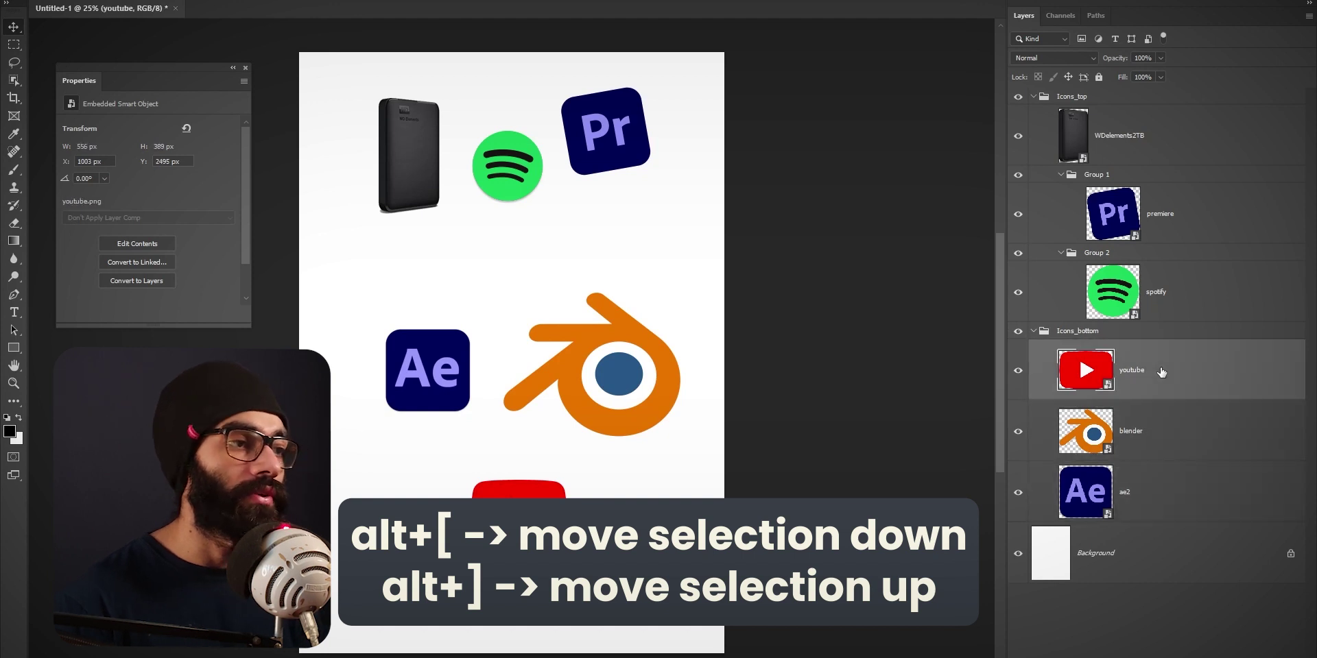
Rasterize the youtube layer and cut the logo's right part onto a new Layer 1
{"action": "right_click", "coordinate": [1158, 371]}
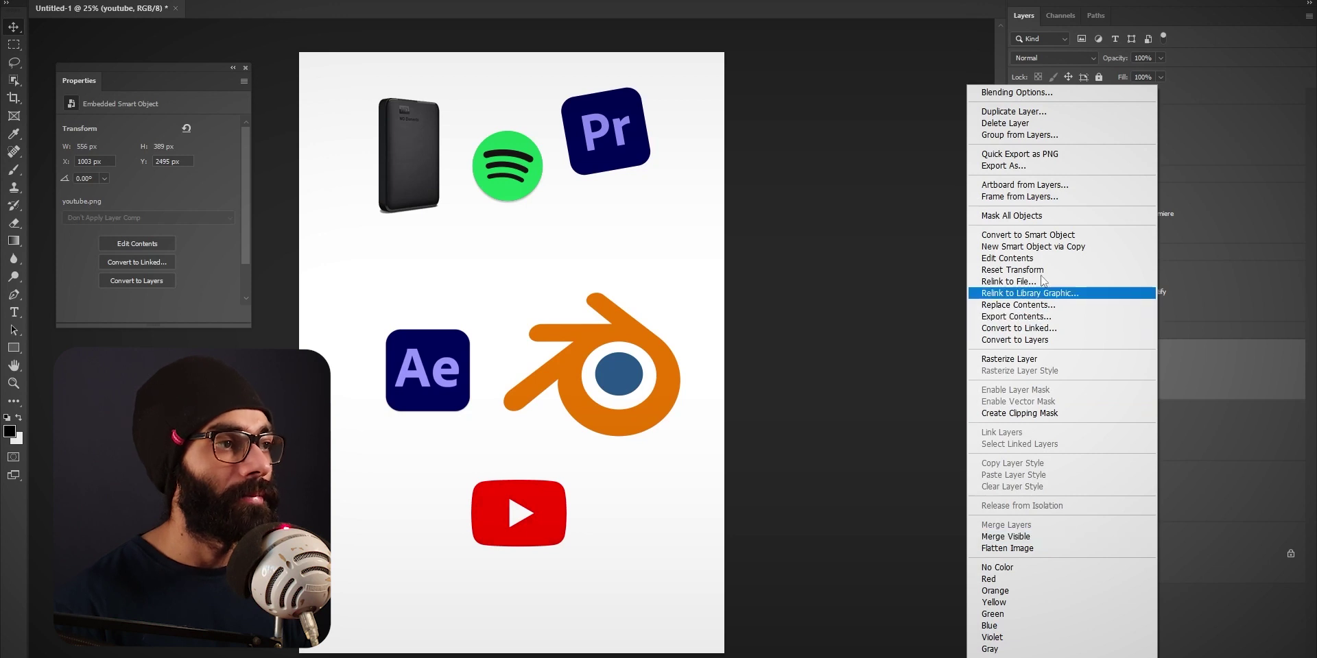
{"action": "left_click", "coordinate": [1009, 358]}
{"action": "key", "text": "m"}
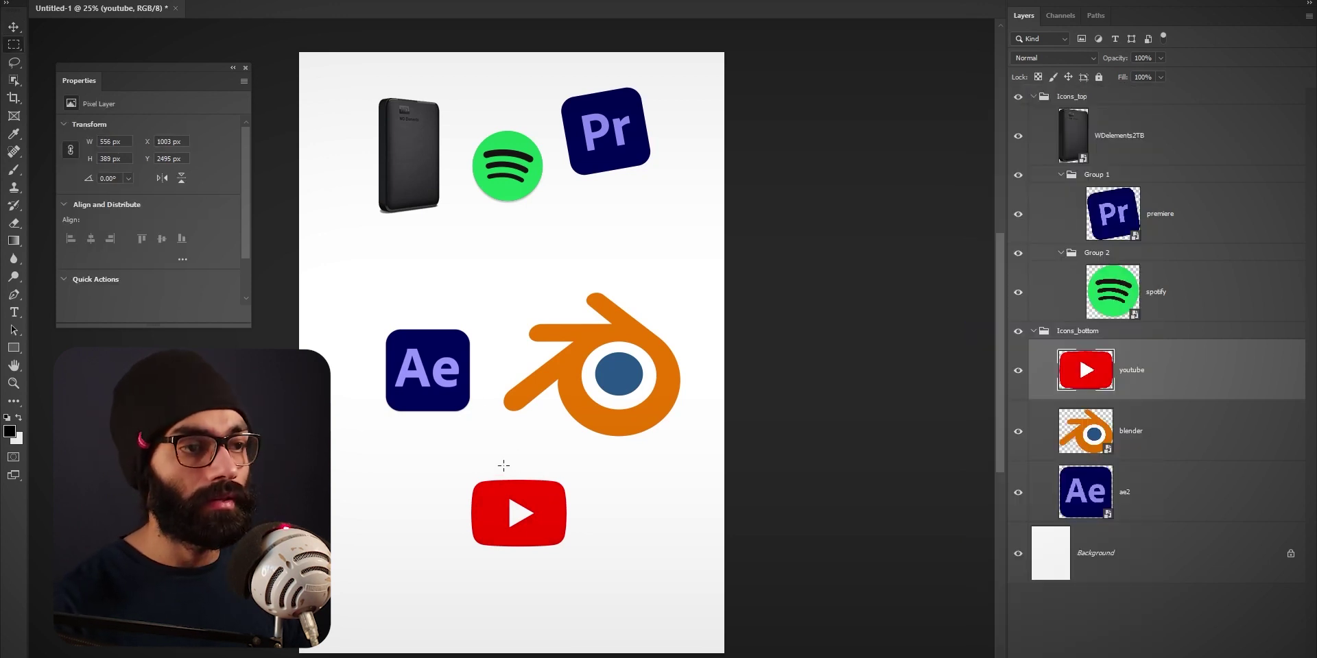
{"action": "left_click_drag", "start_coordinate": [523, 472], "coordinate": [573, 561]}
{"action": "key", "text": "ctrl+shift+j"}
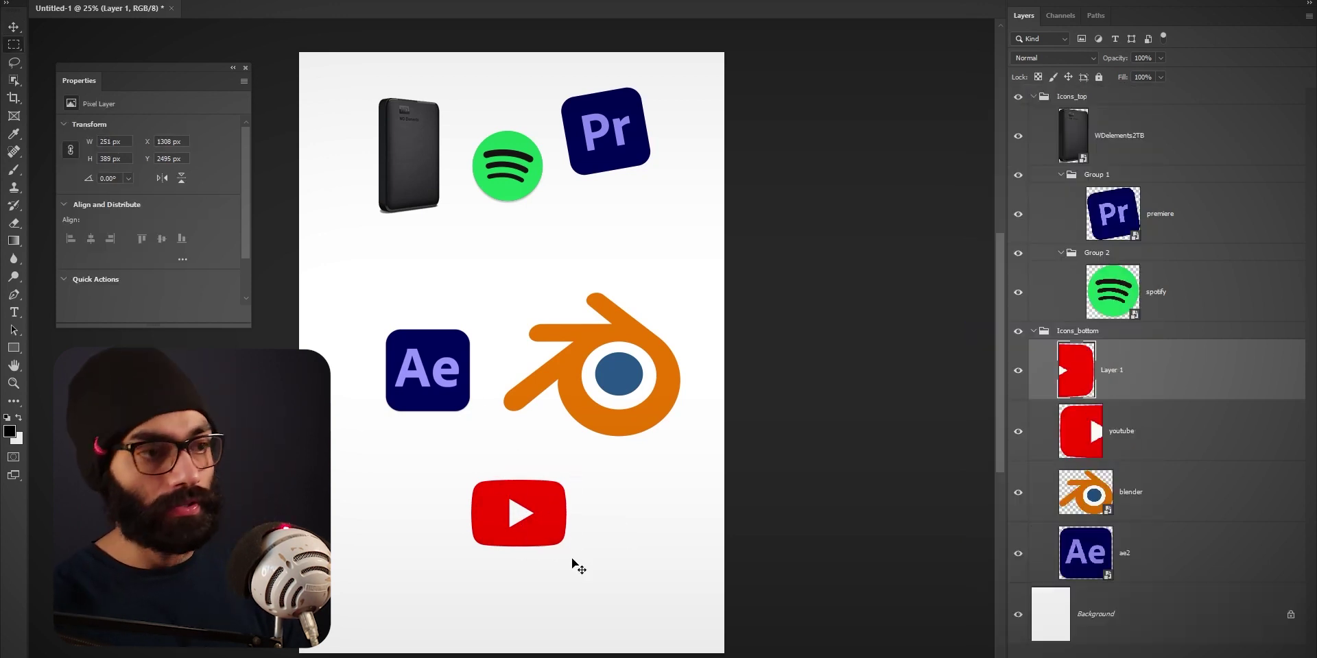
{"action": "key", "text": "v"}
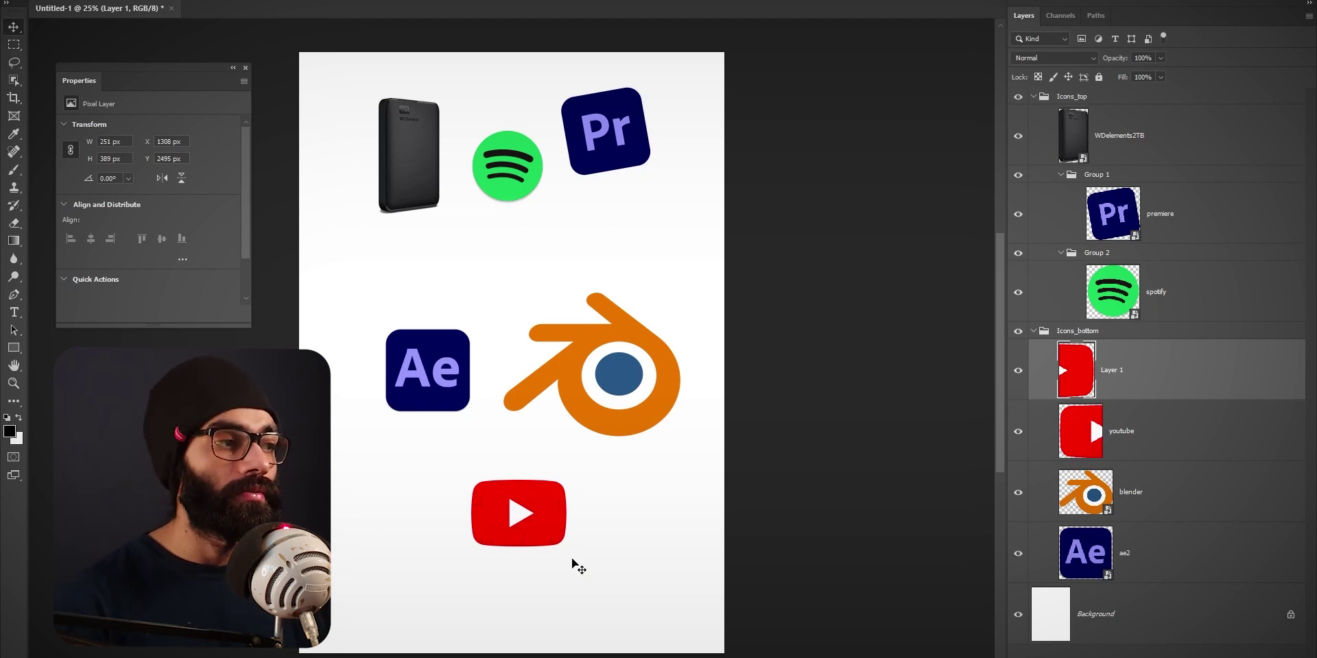
Toggle the active layer between youtube and Layer 1, ending on Layer 1
{"action": "key", "text": "alt+bracketleft"}
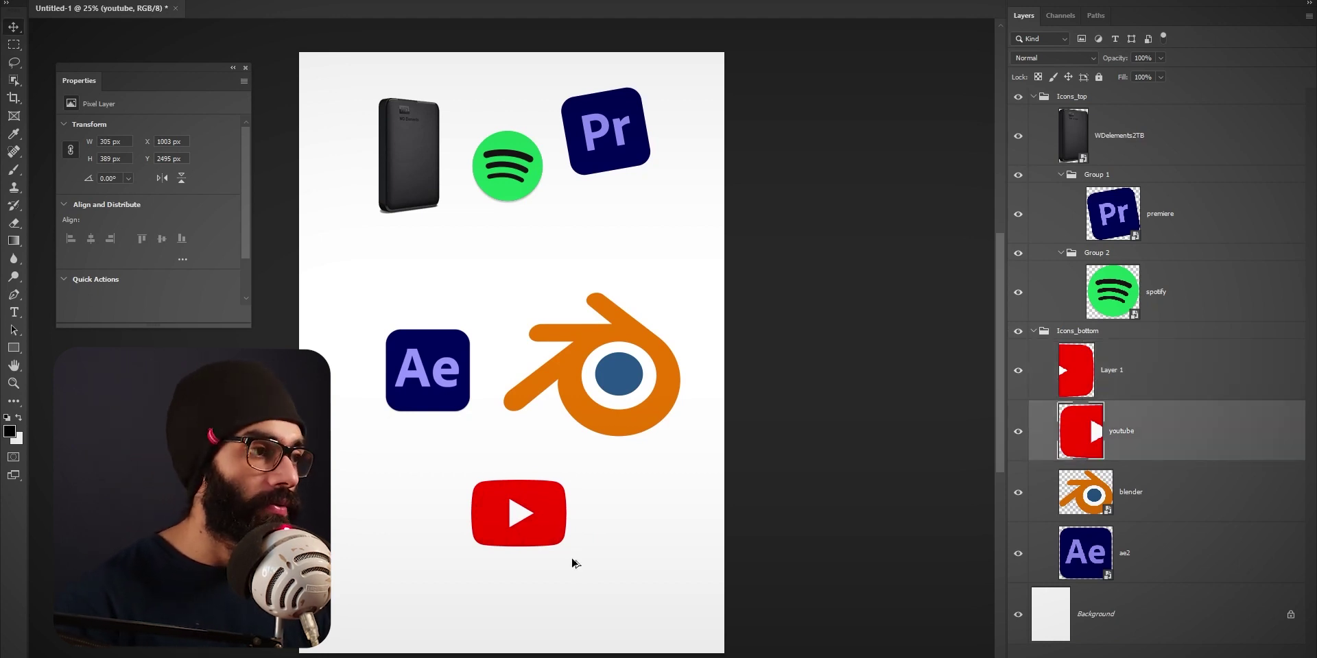
{"action": "key", "text": "alt+bracketright"}
{"action": "key", "text": "alt+bracketleft"}
{"action": "key", "text": "alt+bracketright"}
{"action": "key", "text": "alt+bracketleft"}
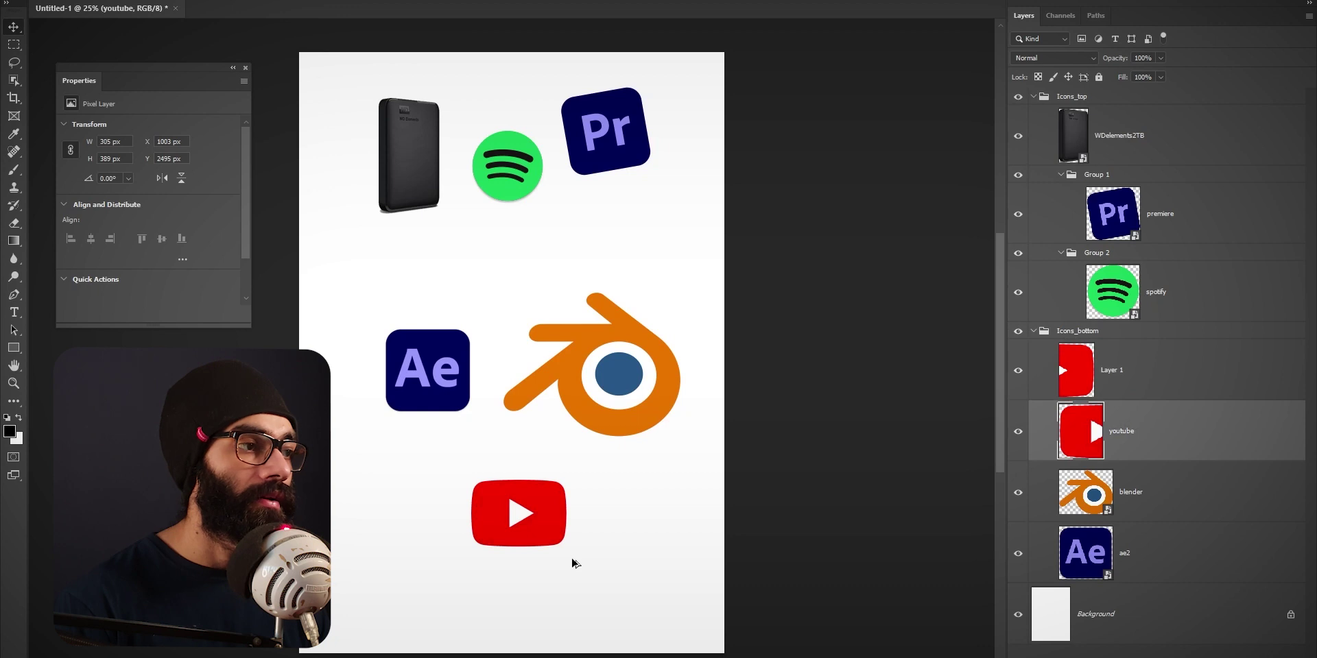
{"action": "key", "text": "alt+bracketright"}
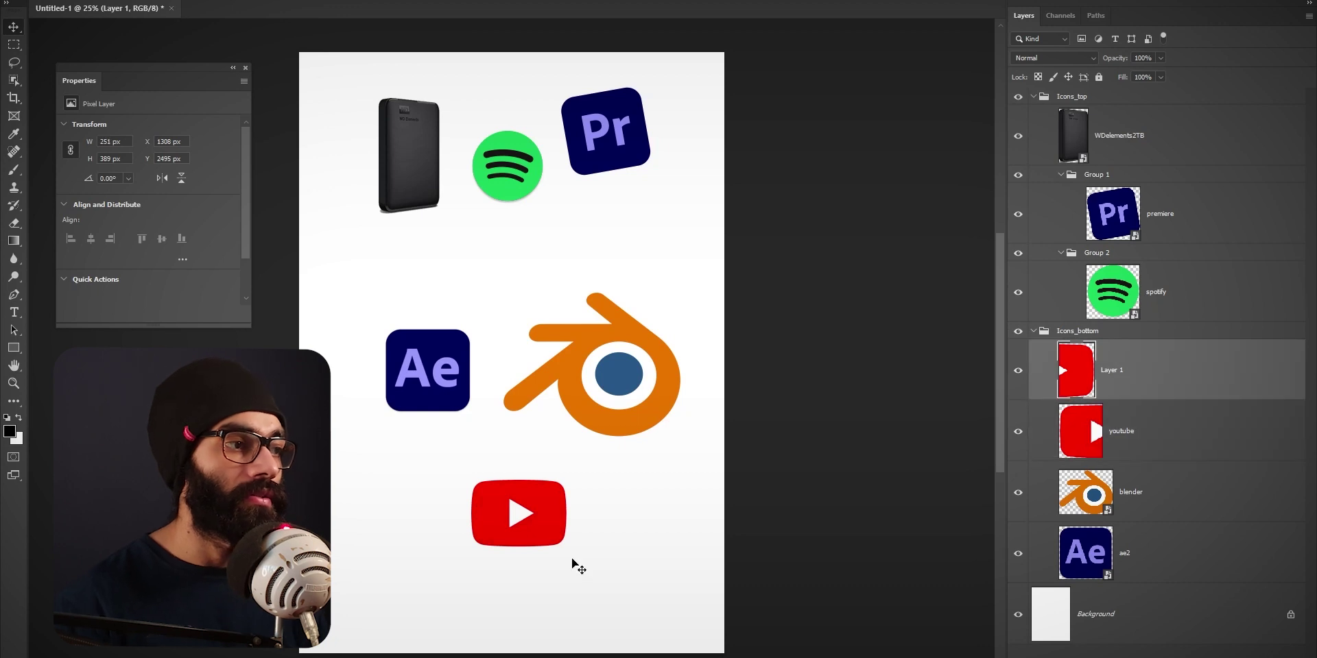
Reorder the youtube layer in the stack, settling it just above Layer 1
{"action": "left_click", "coordinate": [1227, 440]}
{"action": "key", "text": "ctrl+bracketleft"}
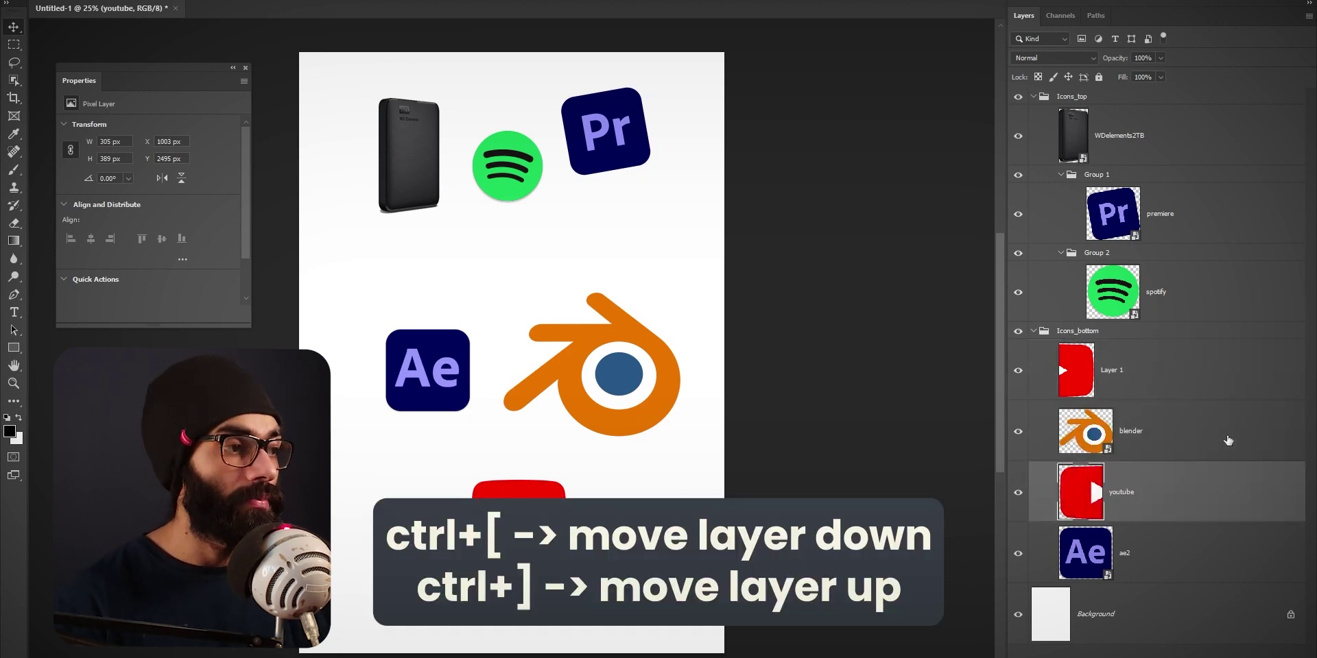
{"action": "key", "text": "ctrl+bracketright"}
{"action": "key", "text": "ctrl+bracketright"}
{"action": "key", "text": "ctrl+bracketleft"}
{"action": "key", "text": "ctrl+bracketleft"}
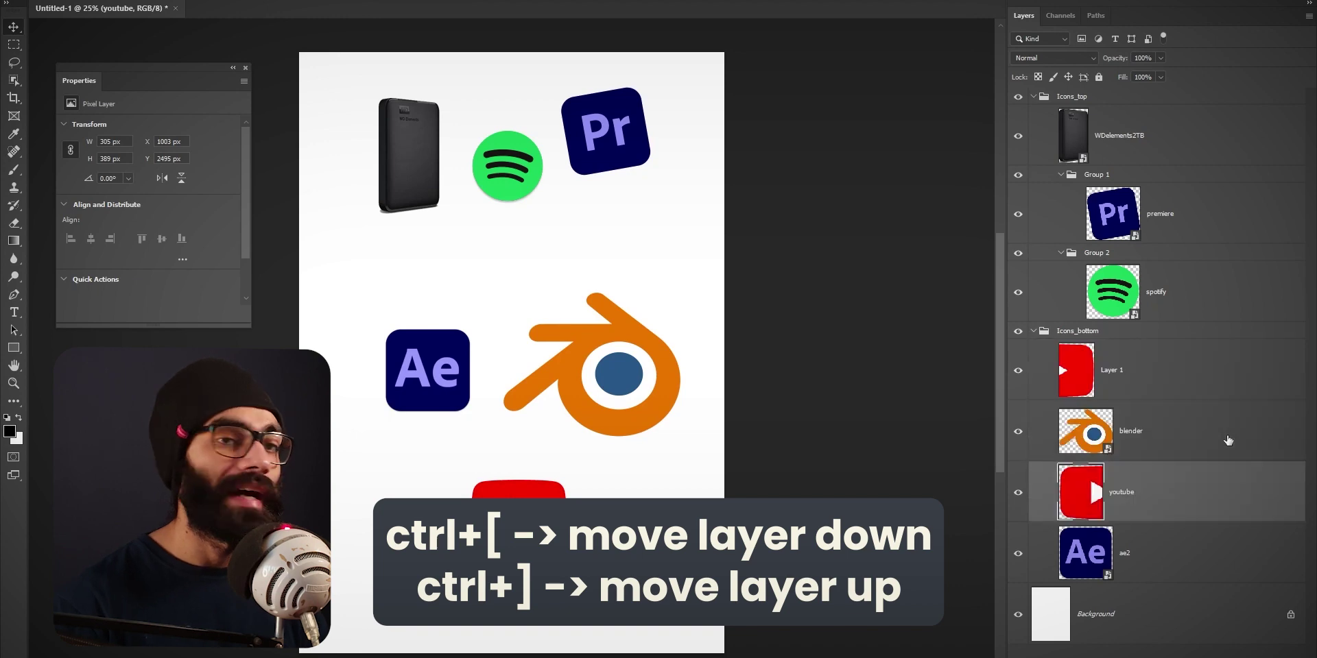
{"action": "key", "text": "ctrl+bracketleft"}
{"action": "key", "text": "ctrl+bracketright"}
{"action": "key", "text": "ctrl+bracketright"}
{"action": "key", "text": "ctrl+bracketright"}
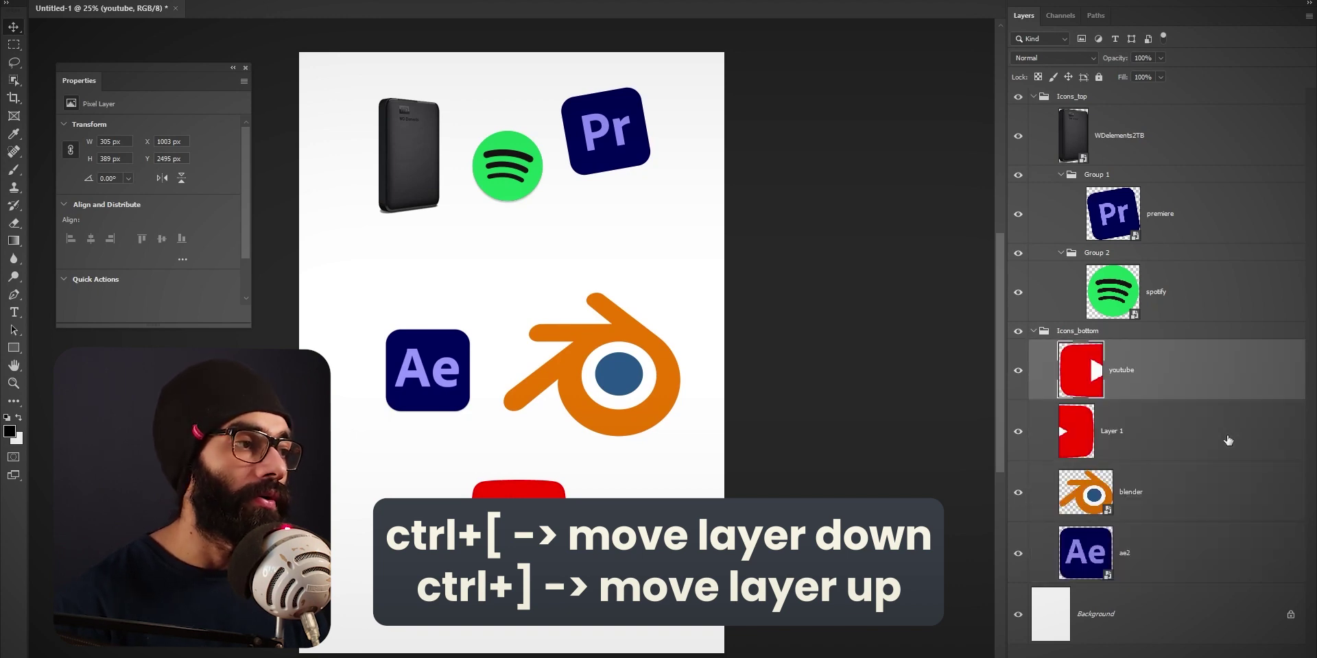
{"action": "key", "text": "ctrl+bracketleft"}
{"action": "key", "text": "ctrl+bracketright"}
{"action": "key", "text": "ctrl+bracketleft"}
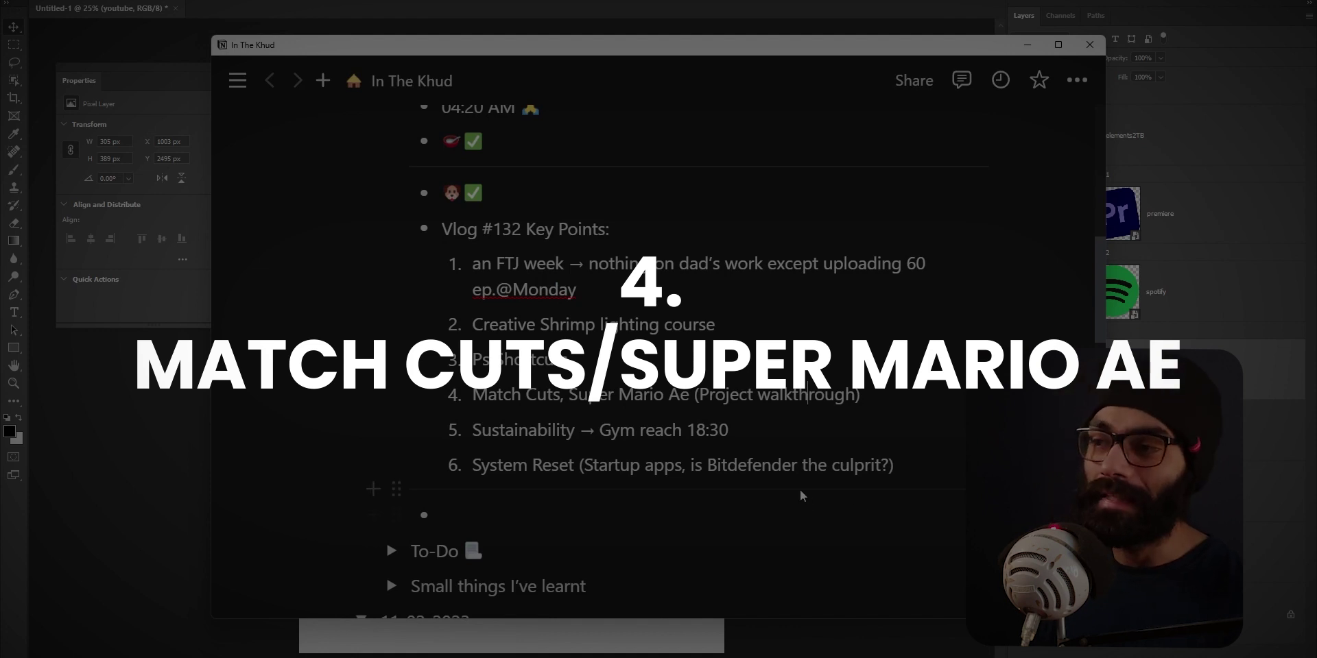
Open a File Explorer window with Win+E
{"action": "key", "text": "super+e"}
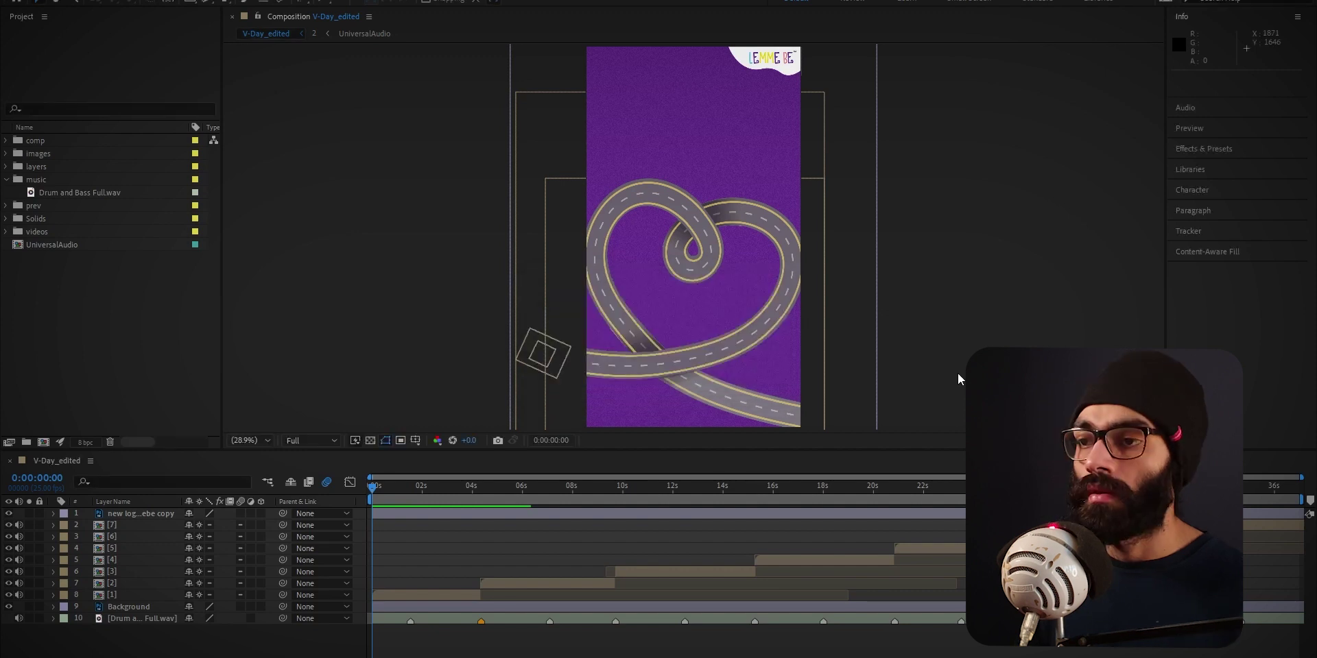
Mute the Drum and Bass audio, preview V-Day_edited, scrub the heart-road transition near 4s, and select layer 8
{"action": "left_click", "coordinate": [18, 619]}
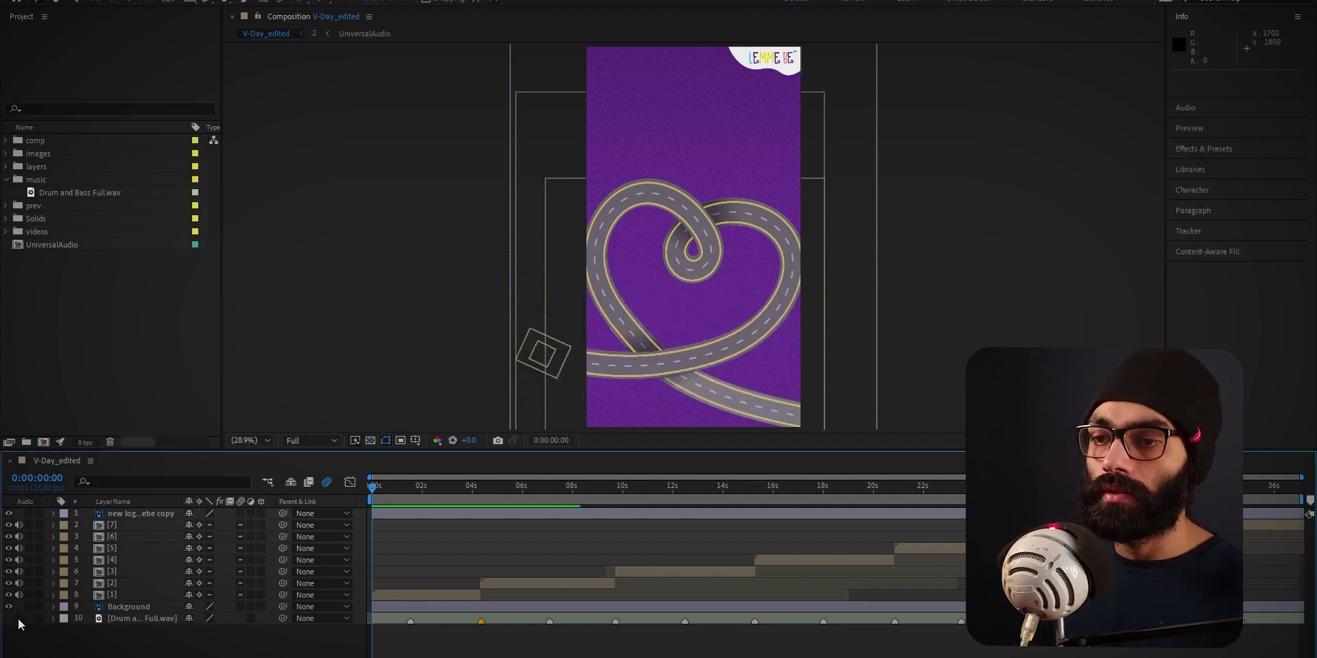
{"action": "key", "text": "space"}
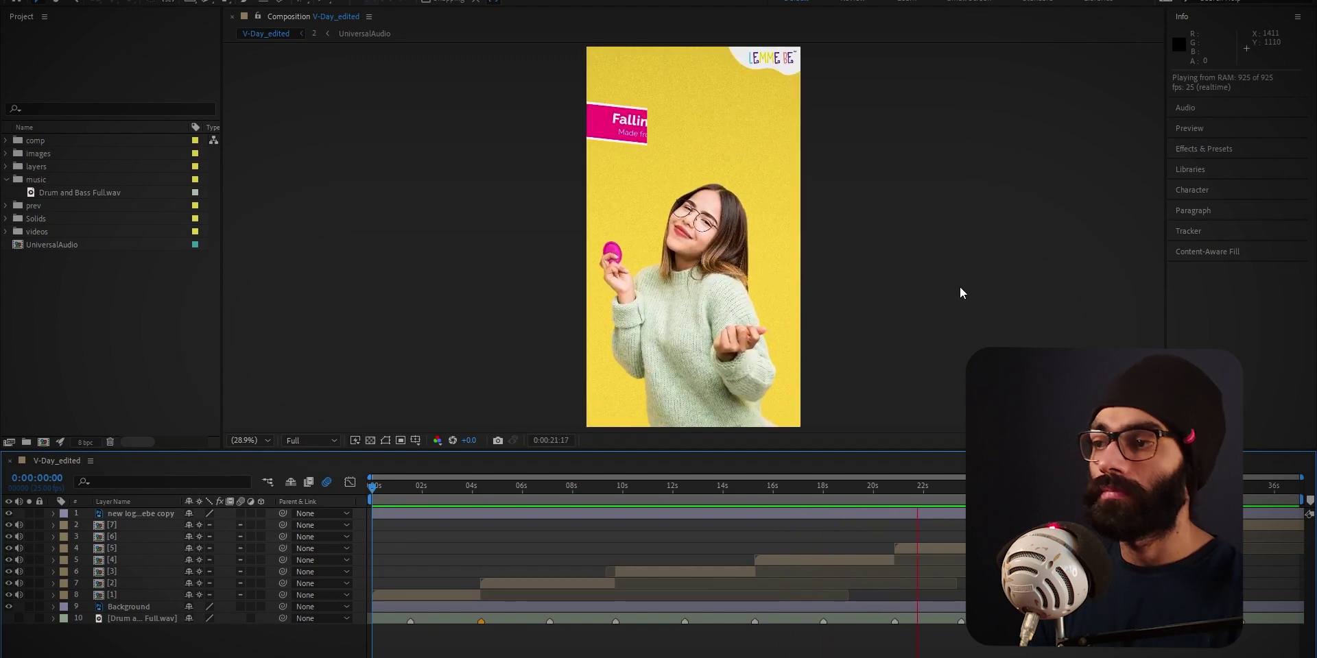
{"action": "left_click", "coordinate": [475, 488]}
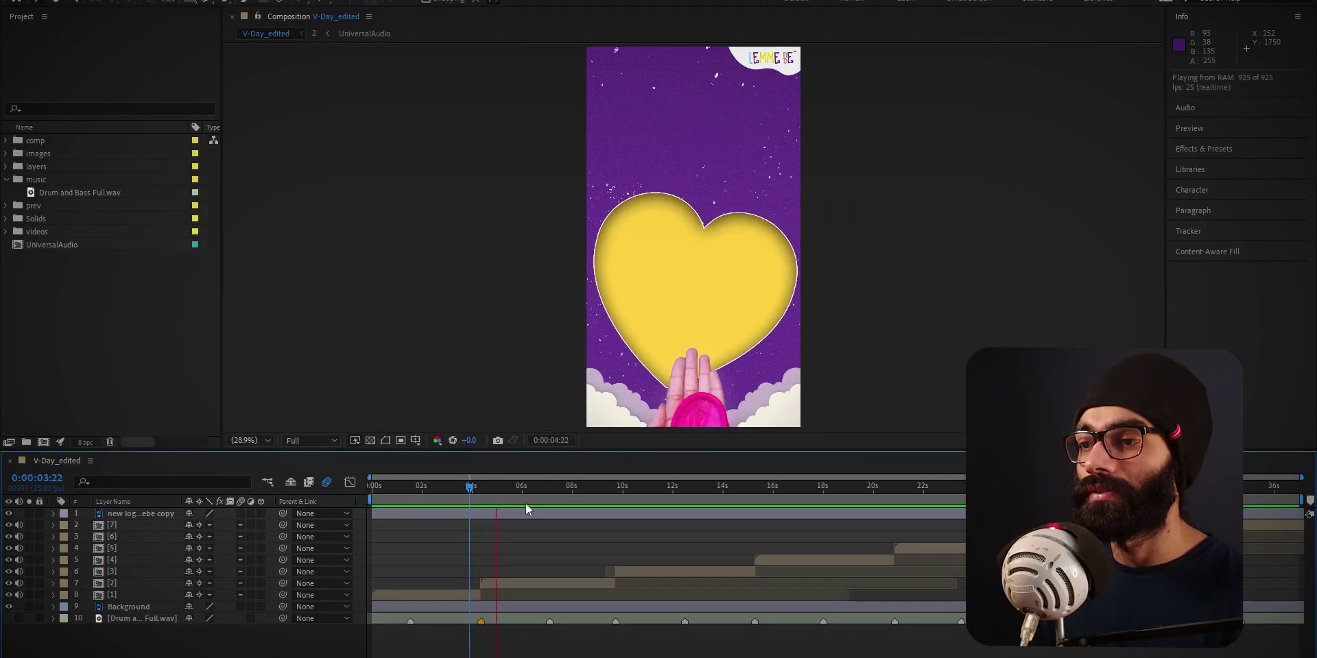
{"action": "mouse_move", "coordinate": [486, 496]}
{"action": "left_mouse_down"}
{"action": "mouse_move", "coordinate": [460, 499]}
{"action": "mouse_move", "coordinate": [499, 513]}
{"action": "mouse_move", "coordinate": [474, 512]}
{"action": "left_mouse_up"}
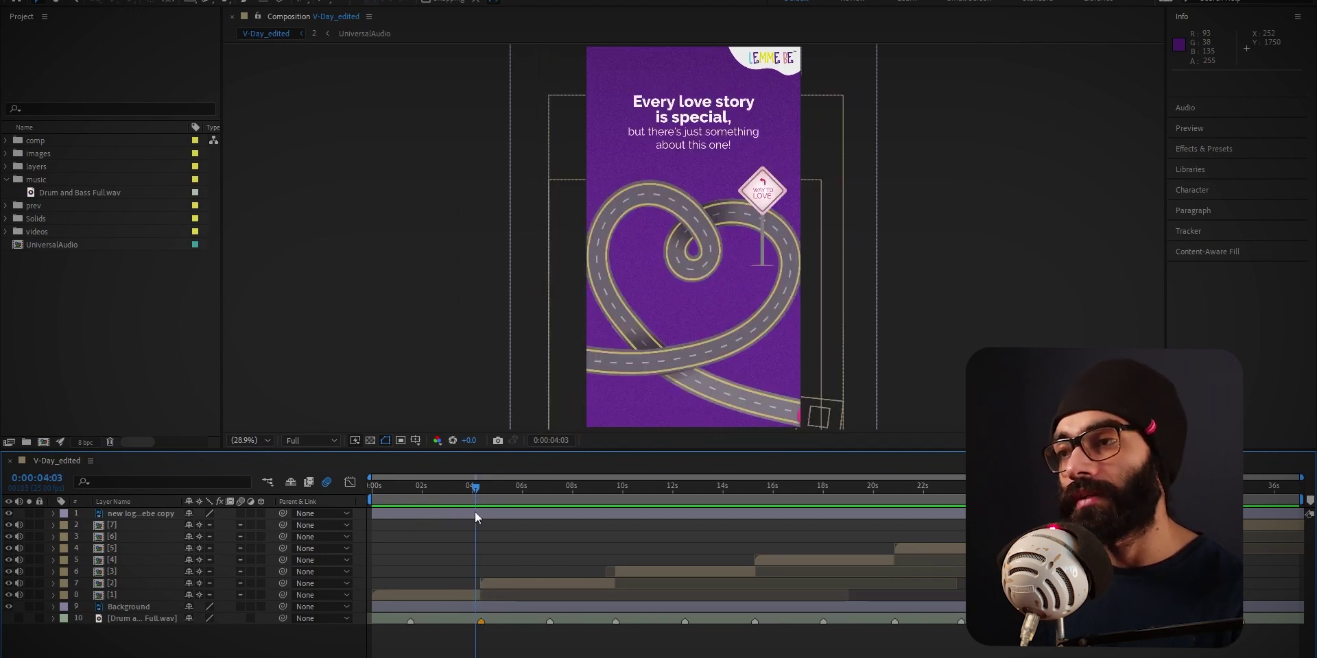
{"action": "left_click", "coordinate": [485, 589]}
Reveal the keyframes of layers 8 and 7, zoom the timeline in, and scrub their transition
{"action": "left_click", "coordinate": [503, 582], "text": "ctrl"}
{"action": "key", "text": "u"}
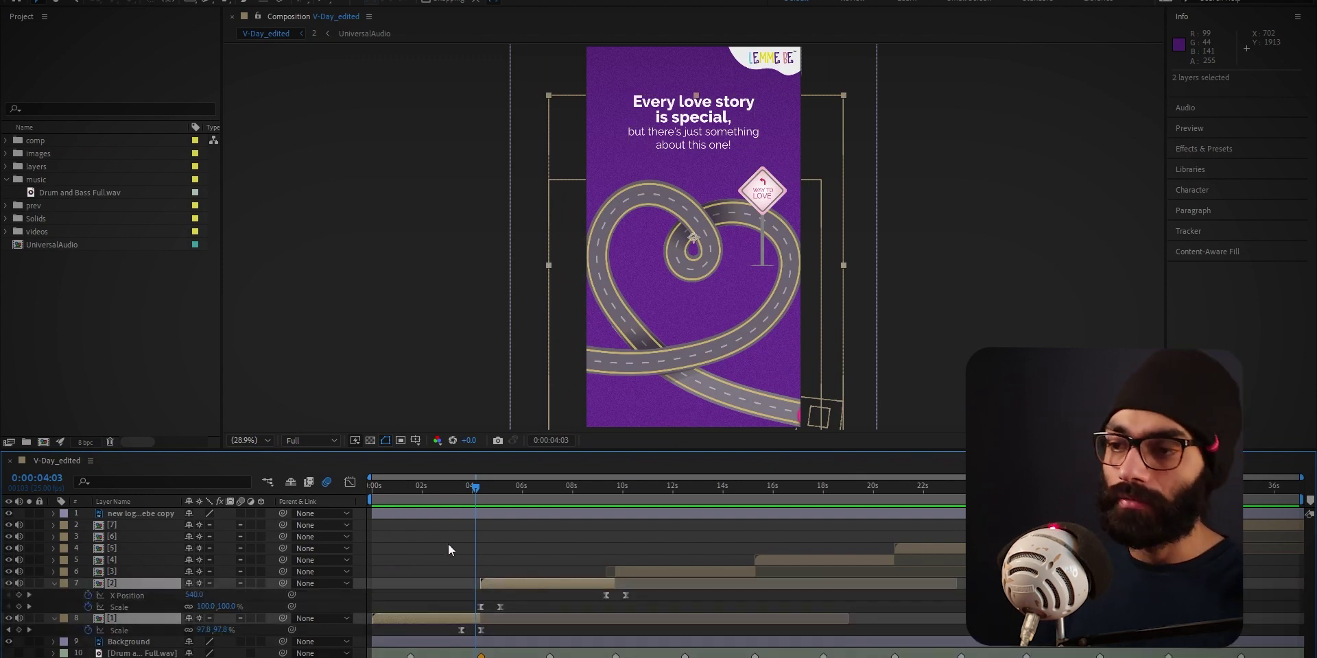
{"action": "scroll", "coordinate": [447, 545], "scroll_direction": "up", "scroll_amount": 2}
{"action": "left_click_drag", "start_coordinate": [492, 497], "coordinate": [472, 500]}
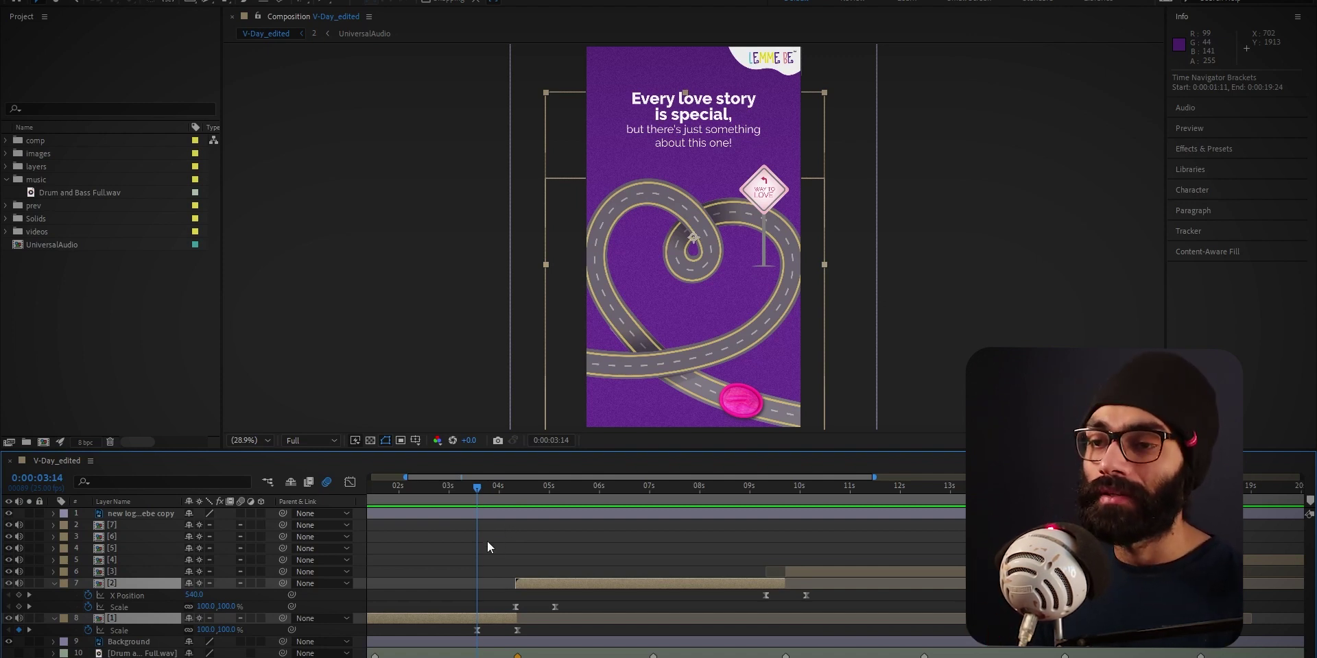
{"action": "left_click_drag", "start_coordinate": [476, 488], "coordinate": [541, 524]}
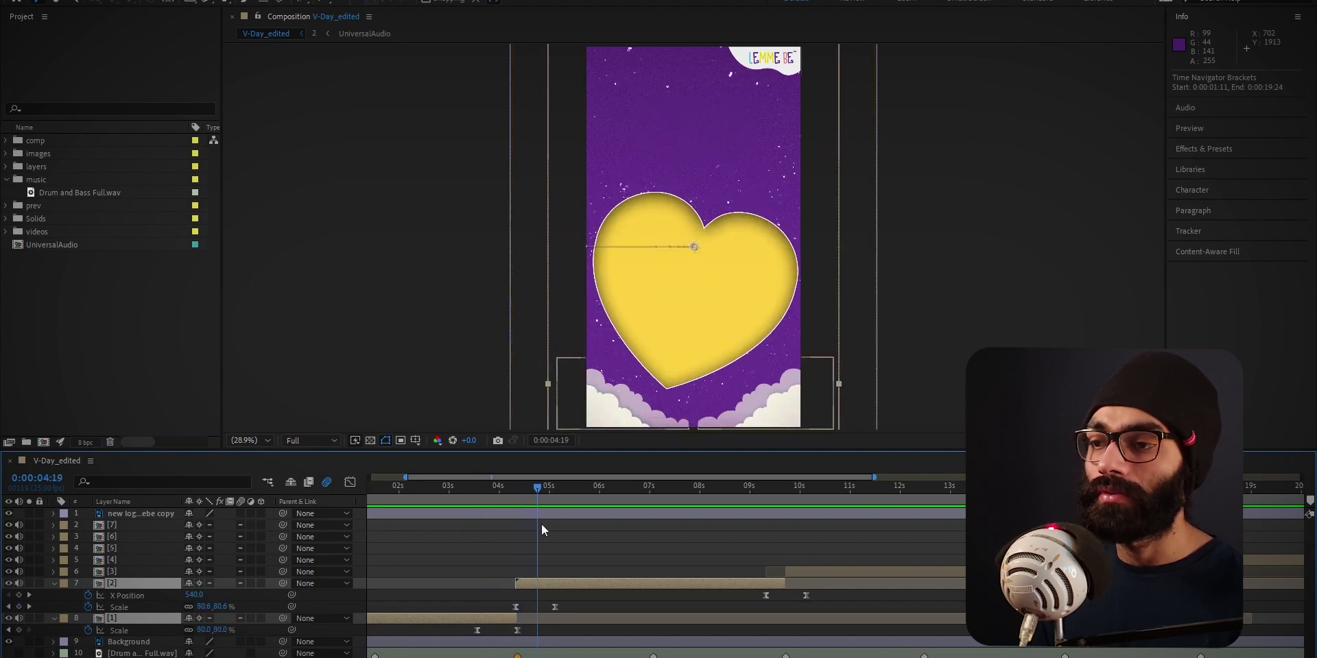
Preview layer [2], scrub back to 3:22, and marquee-select layer [1]'s Scale keyframes
{"action": "left_click", "coordinate": [572, 545]}
{"action": "left_click", "coordinate": [574, 584]}
{"action": "key", "text": "space"}
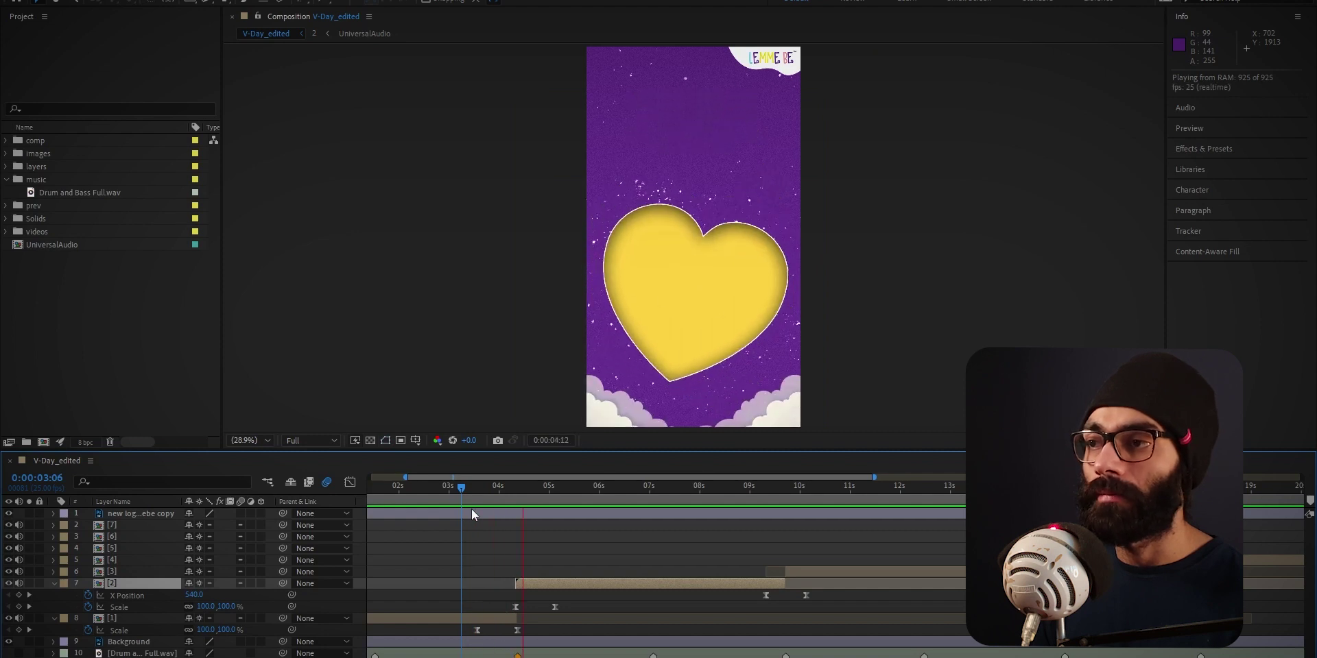
{"action": "mouse_move", "coordinate": [491, 484]}
{"action": "left_mouse_down"}
{"action": "mouse_move", "coordinate": [479, 485]}
{"action": "mouse_move", "coordinate": [504, 498]}
{"action": "left_mouse_up"}
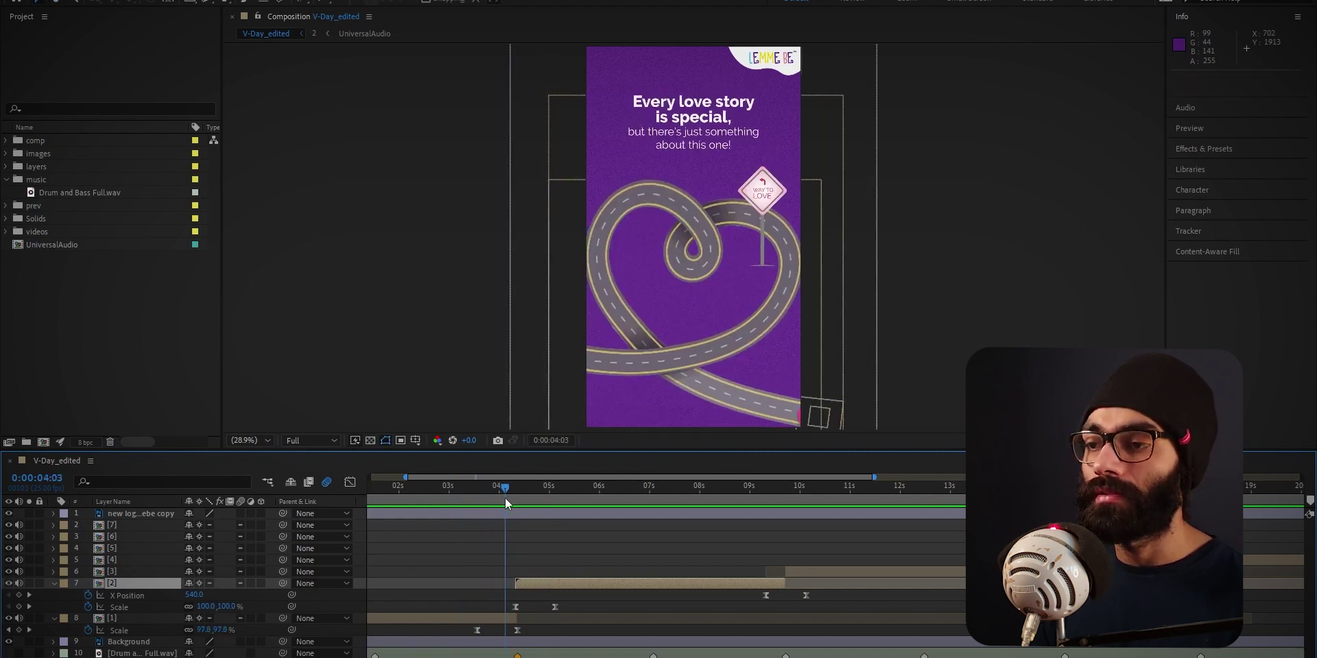
{"action": "left_click_drag", "start_coordinate": [546, 638], "coordinate": [466, 622]}
Show layer [1]'s Scale keyframes as a value curve and scrub through the scale-down
{"action": "left_click", "coordinate": [350, 482]}
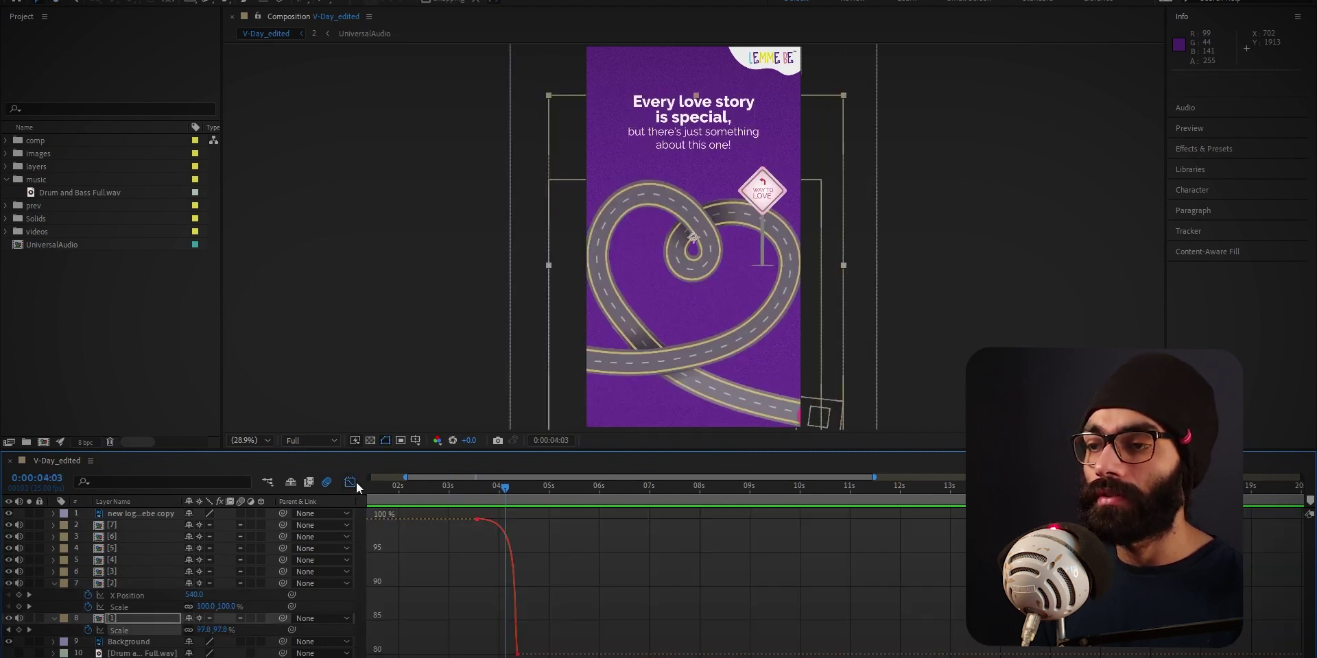
{"action": "scroll", "coordinate": [455, 545], "scroll_direction": "up", "scroll_amount": 2}
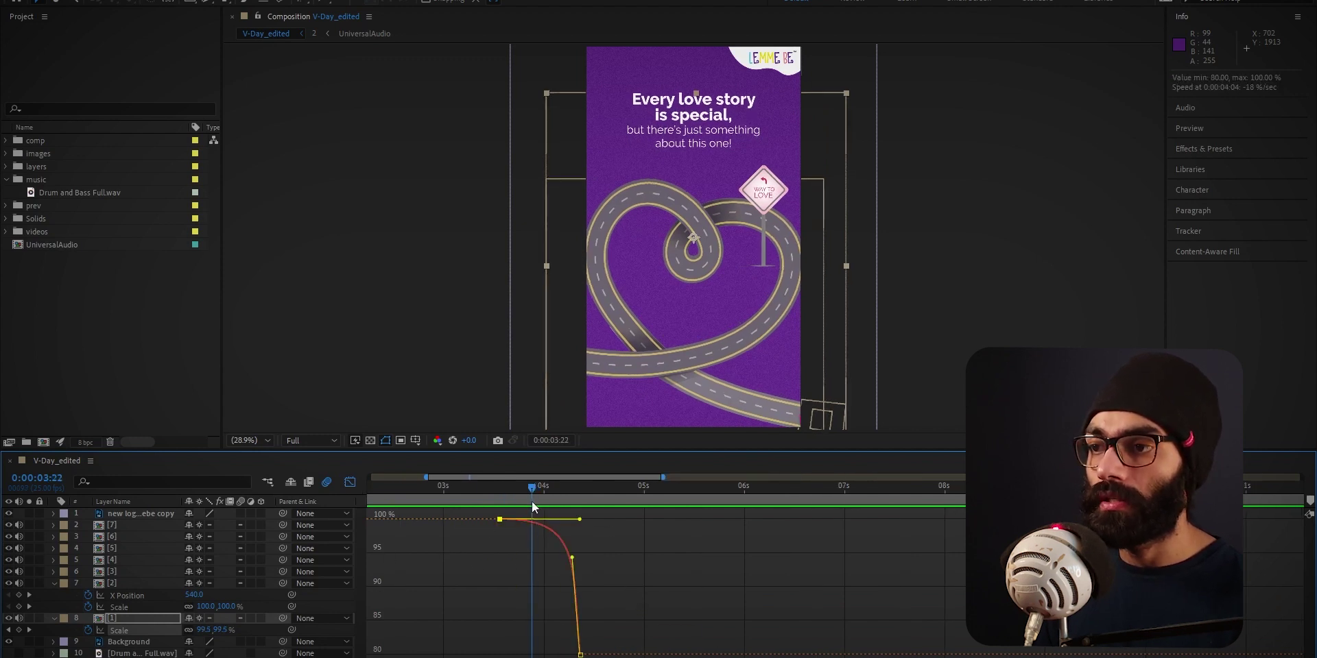
{"action": "left_click_drag", "start_coordinate": [532, 501], "coordinate": [570, 509]}
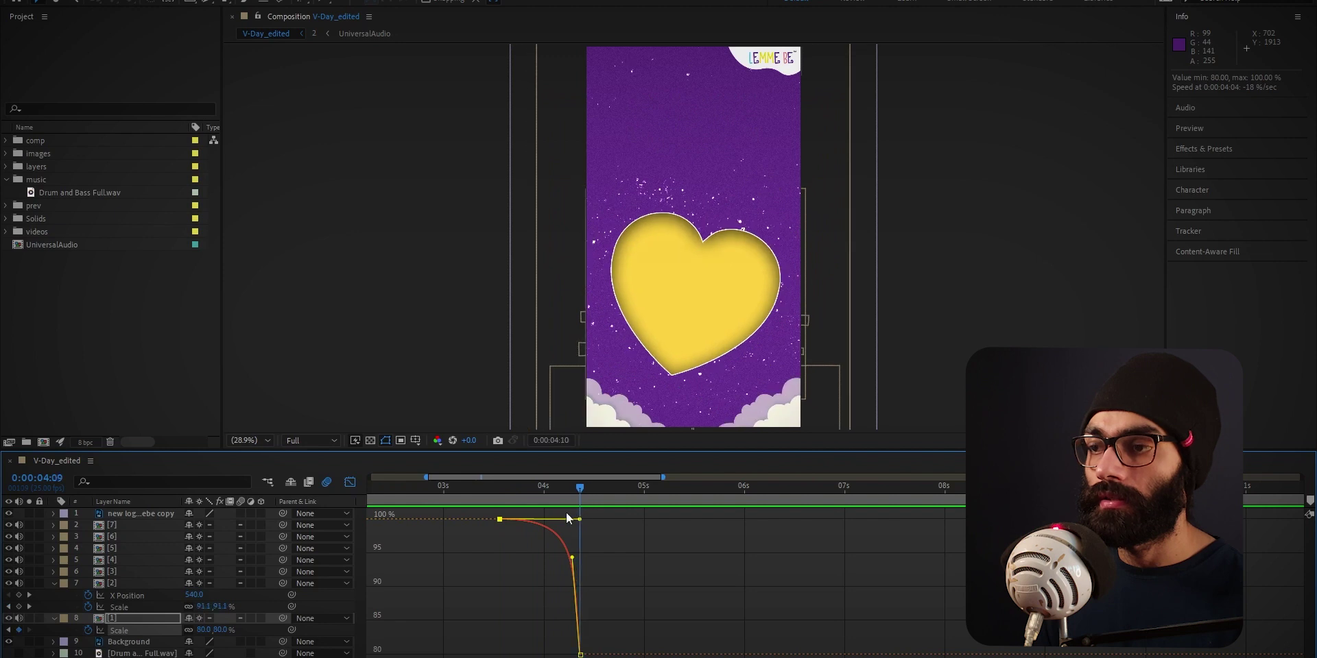
{"action": "mouse_move", "coordinate": [572, 519]}
{"action": "left_mouse_down"}
{"action": "mouse_move", "coordinate": [499, 509]}
{"action": "mouse_move", "coordinate": [549, 525]}
{"action": "left_mouse_up"}
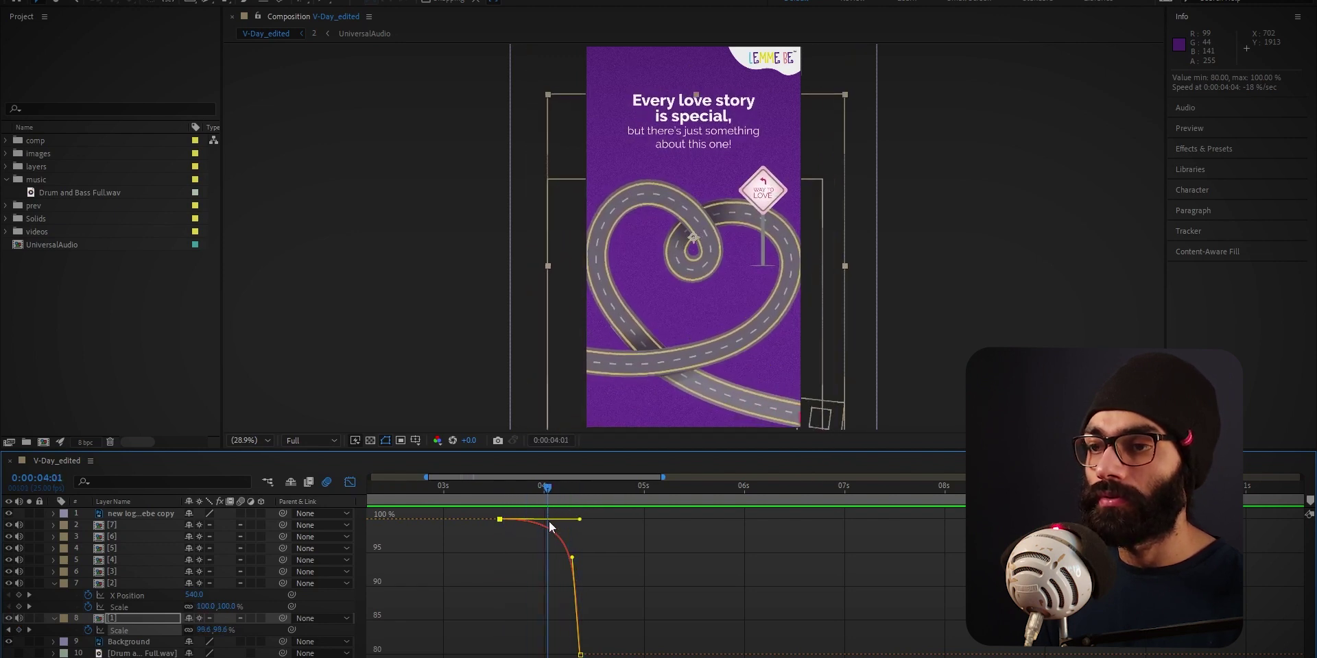
{"action": "left_click", "coordinate": [350, 483]}
{"action": "left_click", "coordinate": [570, 602]}
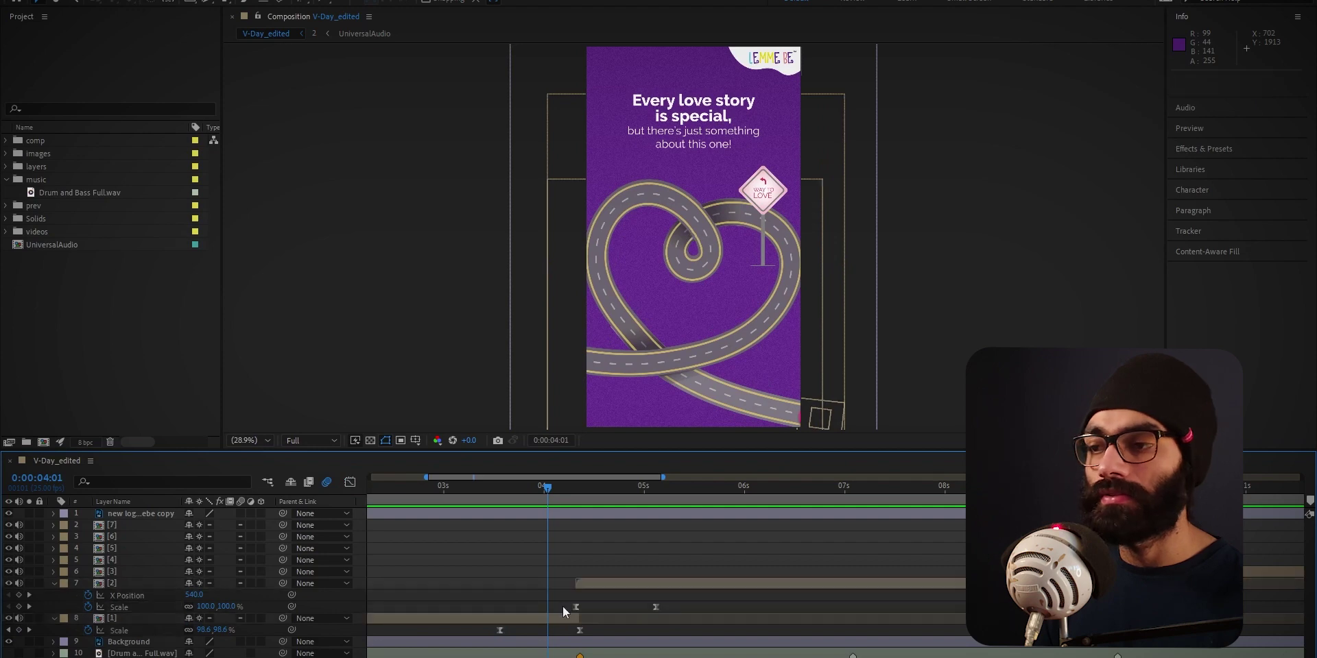
Show layer [2]'s Scale curve, then jump to the pink-hearts scene near 9 seconds and zoom in
{"action": "left_click", "coordinate": [350, 483]}
{"action": "left_click_drag", "start_coordinate": [576, 492], "coordinate": [618, 520]}
{"action": "key", "text": "shift+F3"}
{"action": "key", "text": "semicolon"}
{"action": "key", "text": "equal"}
{"action": "key", "text": "equal"}
{"action": "key", "text": "equal"}
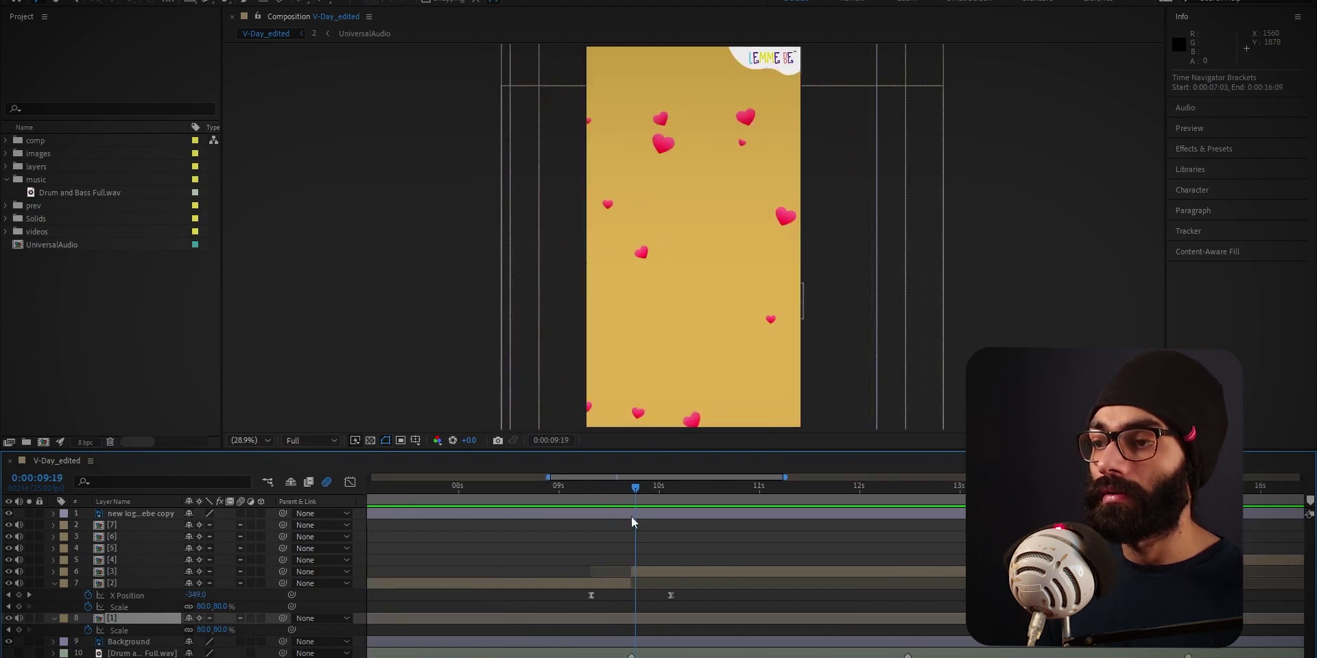
Reveal layer [3]'s Position keyframes, preview to 9:12, and graph its X Position keyframes near 10s
{"action": "left_click", "coordinate": [644, 568]}
{"action": "key", "text": "u"}
{"action": "left_click_drag", "start_coordinate": [616, 495], "coordinate": [583, 506]}
{"action": "key", "text": "space"}
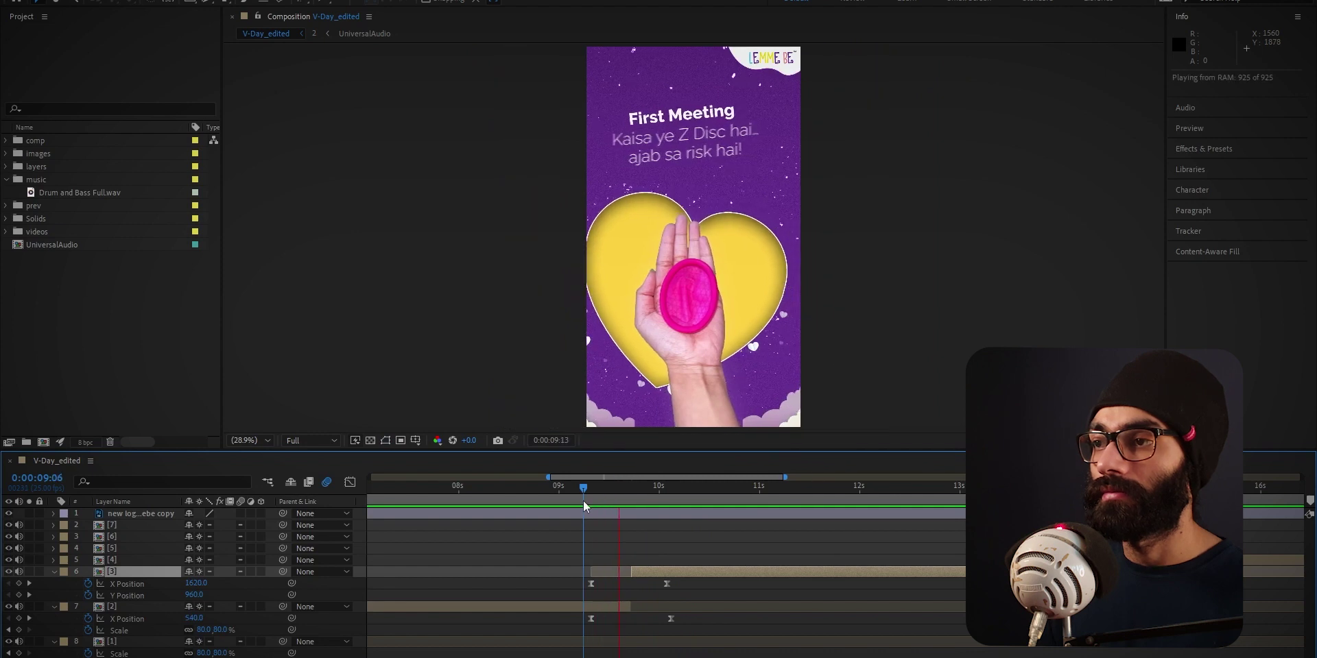
{"action": "left_click", "coordinate": [587, 495]}
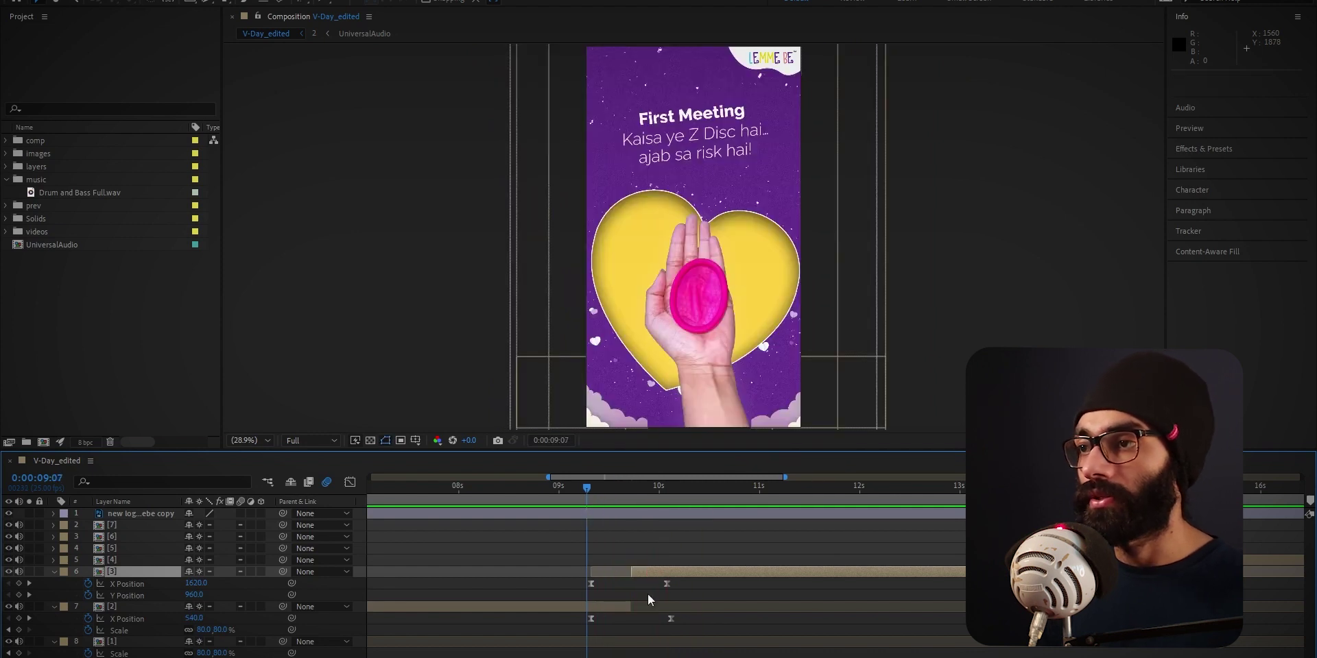
{"action": "left_click_drag", "start_coordinate": [582, 514], "coordinate": [607, 516]}
{"action": "left_click_drag", "start_coordinate": [685, 575], "coordinate": [349, 484]}
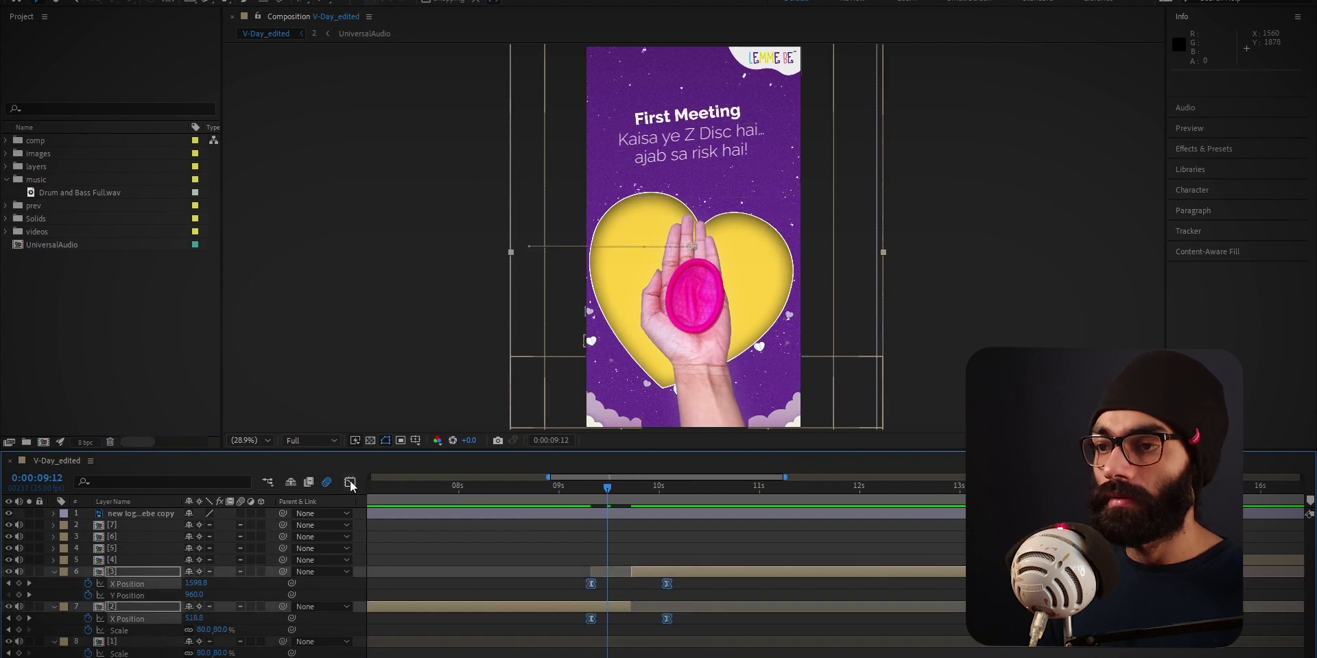
{"action": "left_click", "coordinate": [350, 484]}
Show the X Position move as a speed graph and scrub the curve to 9:17
{"action": "left_click", "coordinate": [692, 657]}
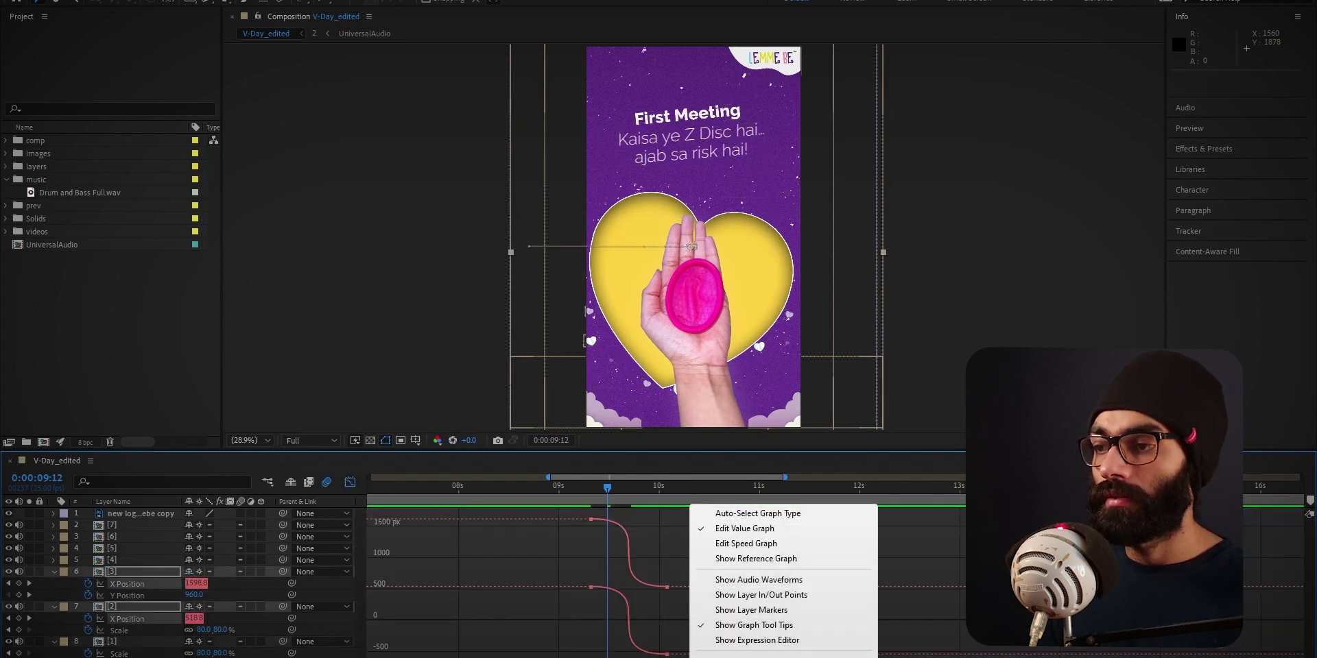
{"action": "left_click", "coordinate": [754, 544]}
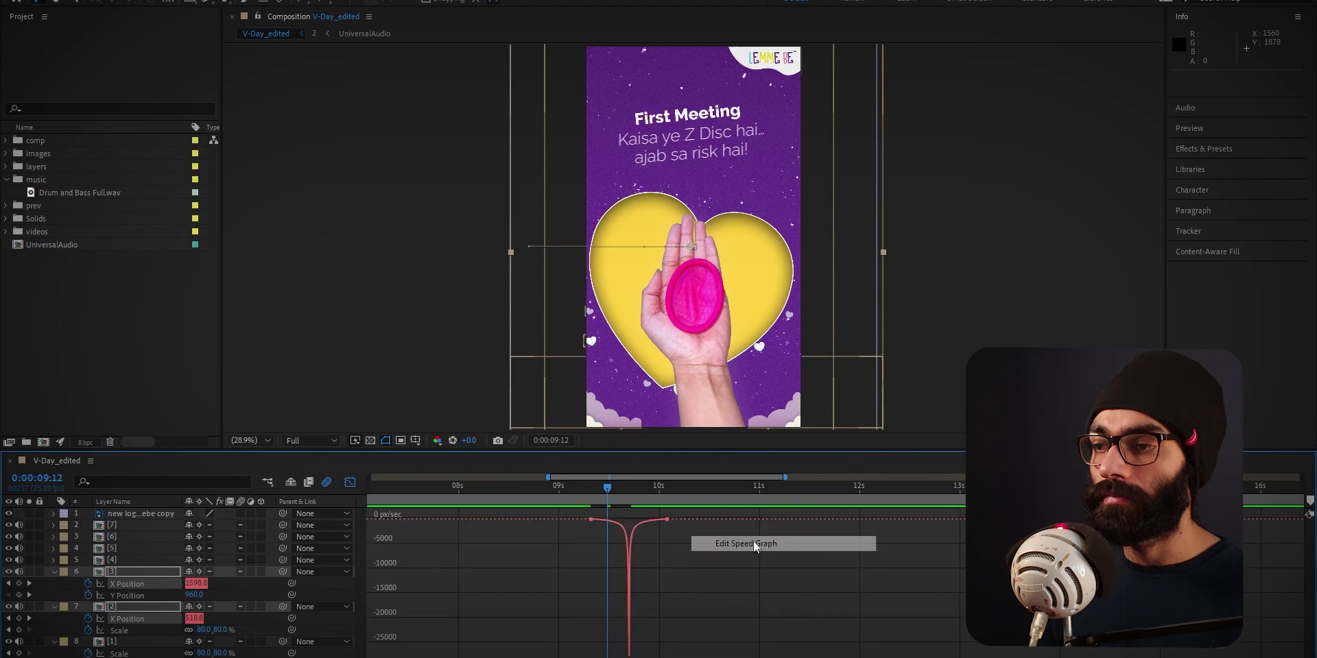
{"action": "left_click_drag", "start_coordinate": [600, 503], "coordinate": [628, 505]}
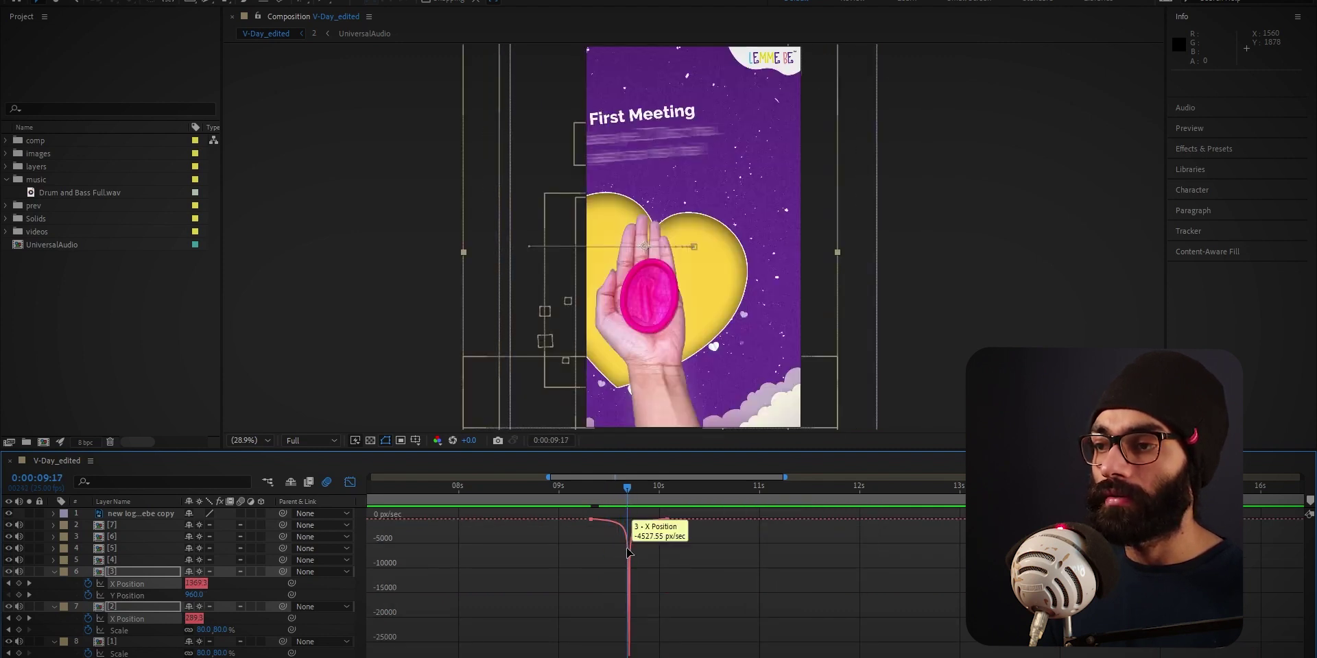
Return to the layer bar view, set the time to 9:06 and replay the slide preview
{"action": "mouse_move", "coordinate": [629, 654]}
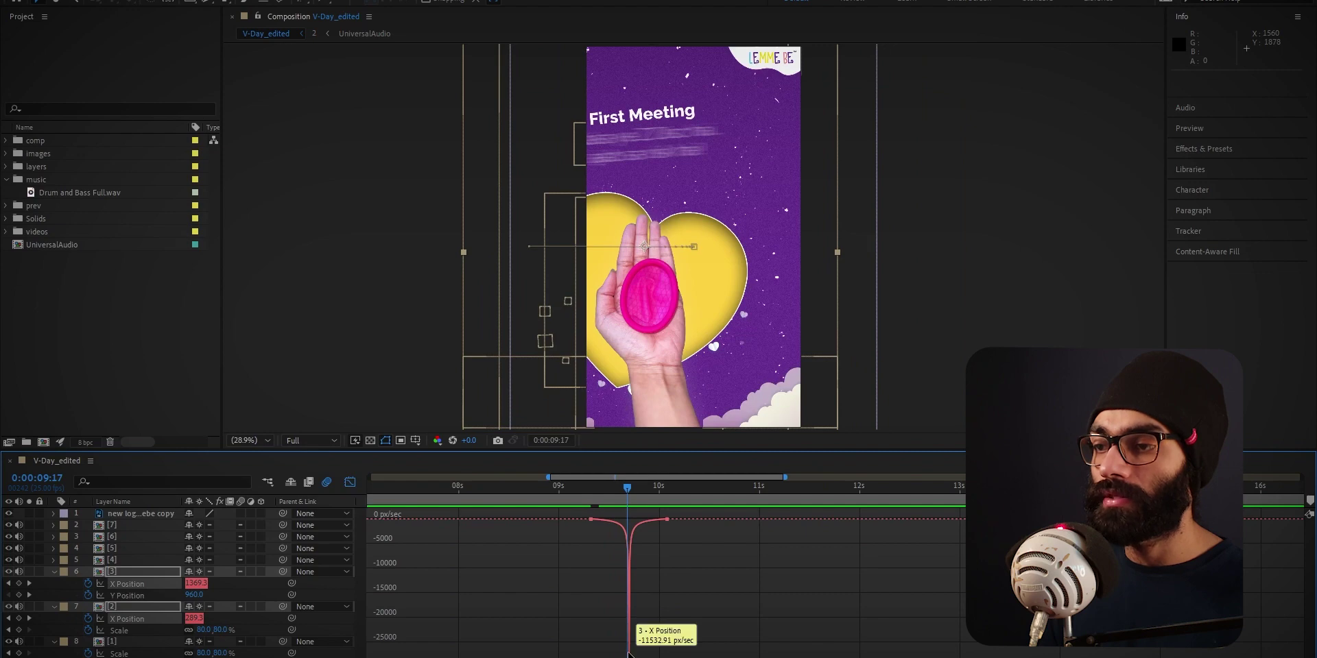
{"action": "key", "text": "shift+F3"}
{"action": "left_click", "coordinate": [582, 495]}
{"action": "key", "text": "space"}
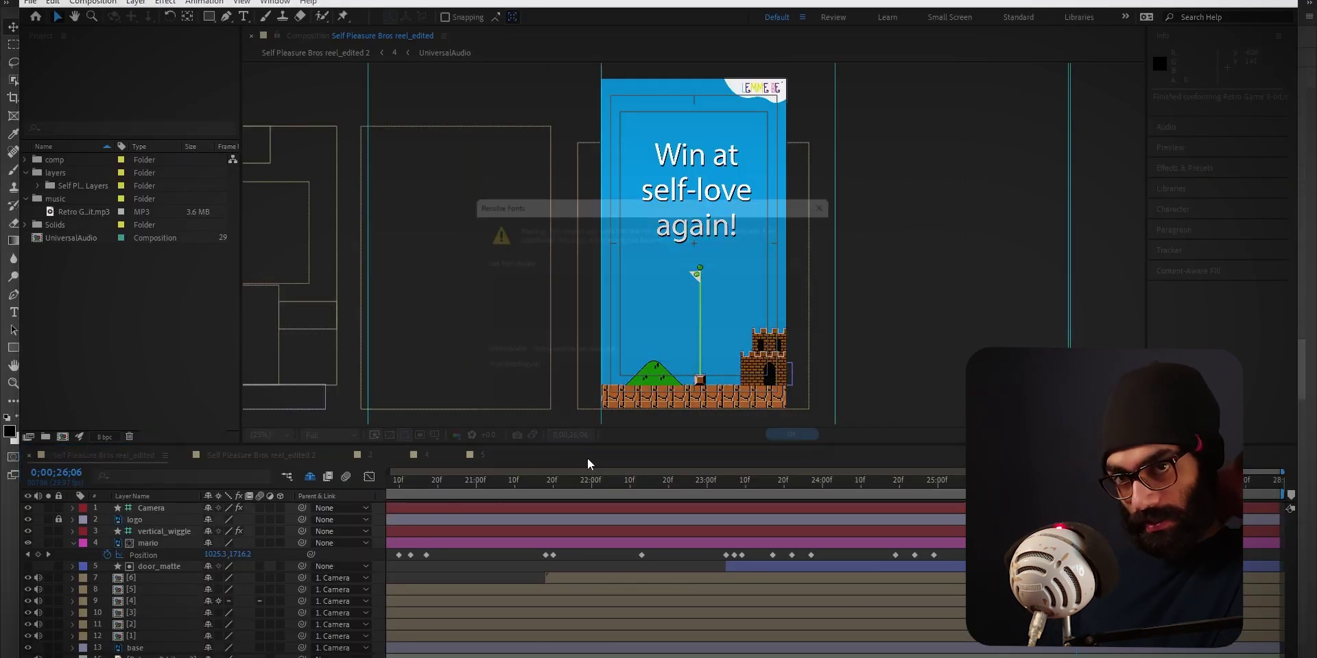
Dismiss the missing-fonts notice, zoom the timeline out and move to the title screen
{"action": "left_click", "coordinate": [827, 455]}
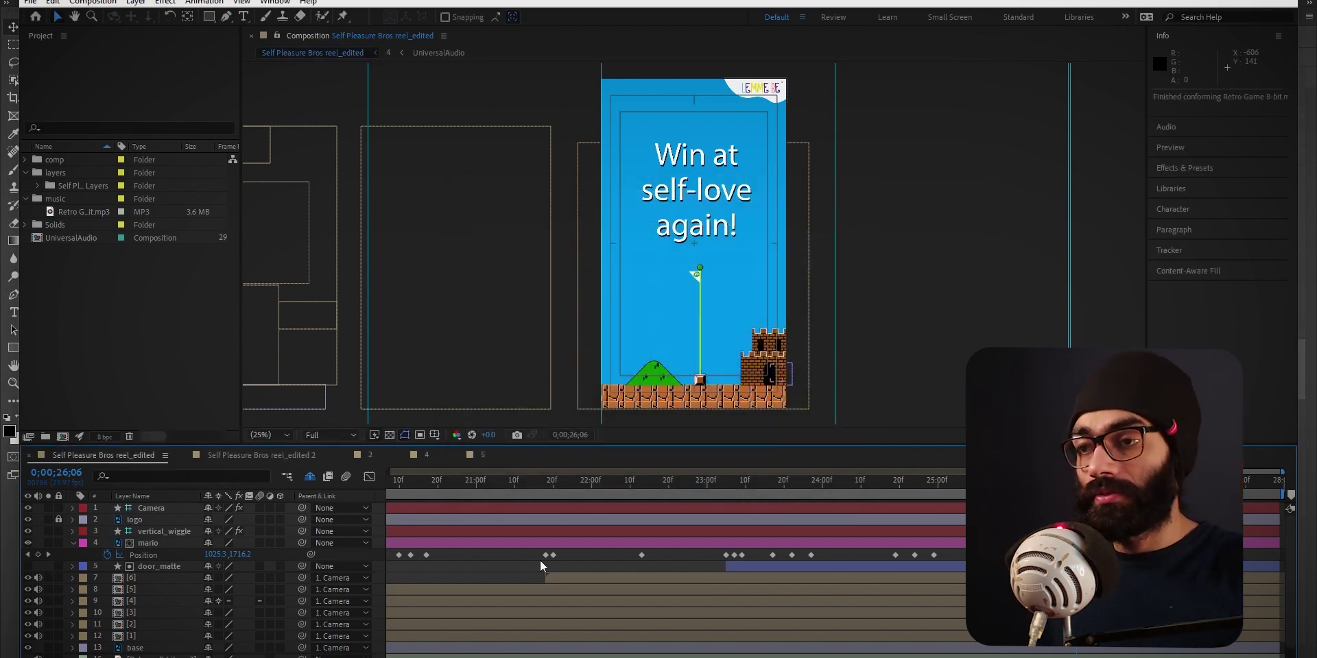
{"action": "key", "text": "minus"}
{"action": "key", "text": "minus"}
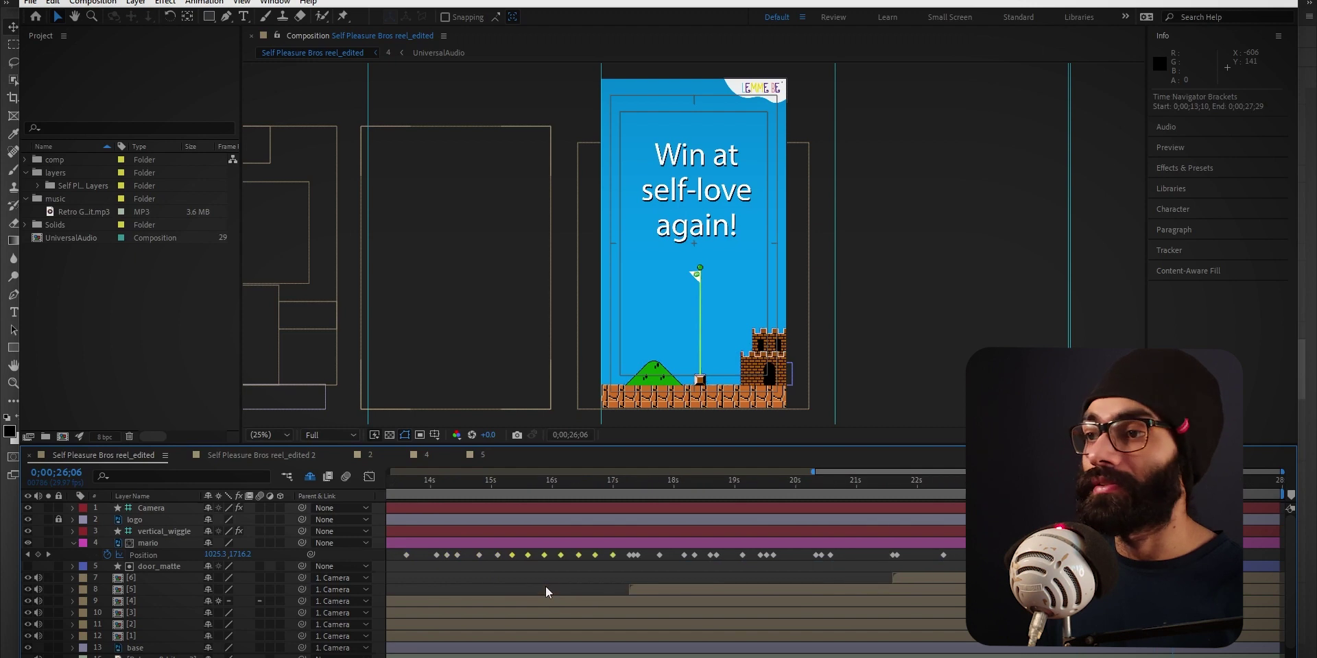
{"action": "key", "text": "minus"}
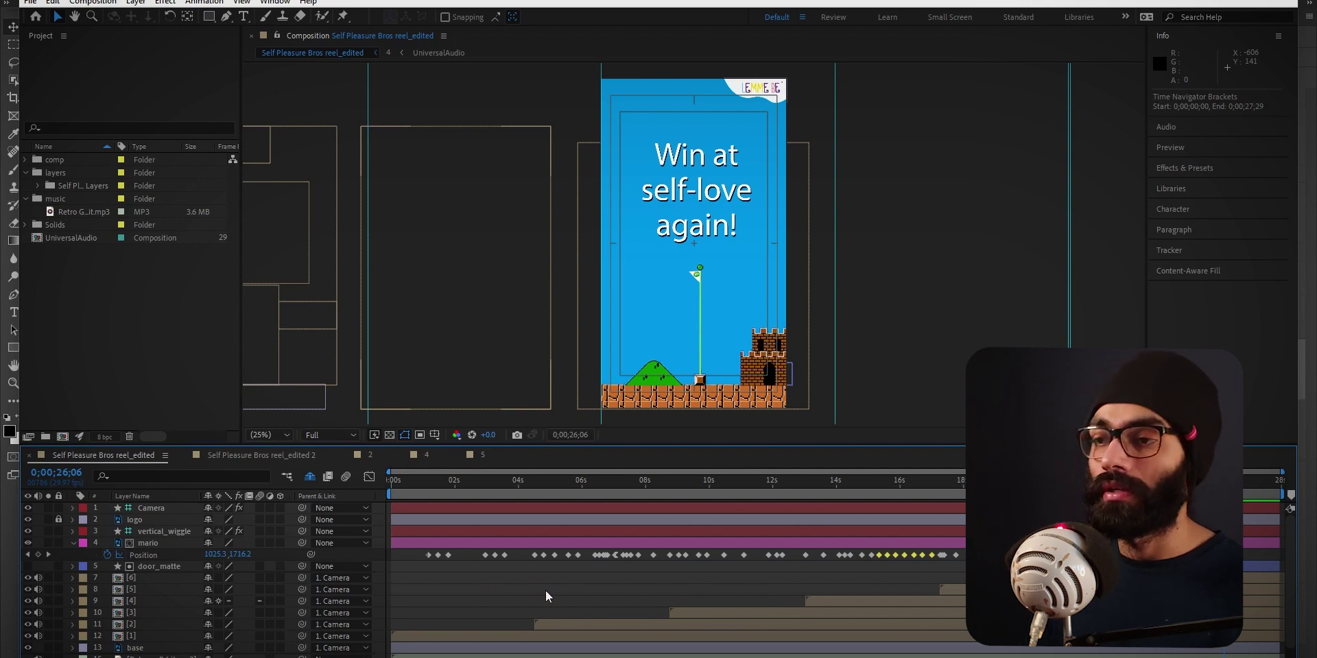
{"action": "left_click", "coordinate": [425, 483]}
{"action": "left_click_drag", "start_coordinate": [423, 483], "coordinate": [435, 508]}
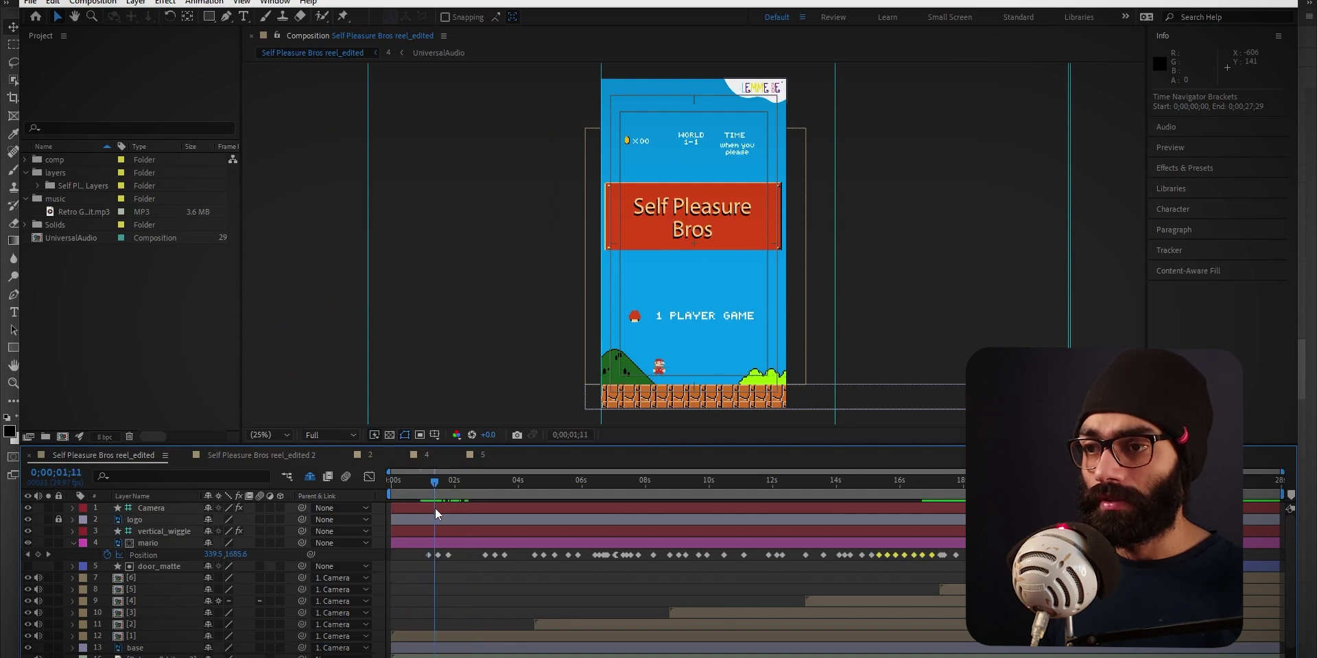
Preview the Mario reel to near its end, then switch to the reel_edited 2 composition
{"action": "key", "text": "space"}
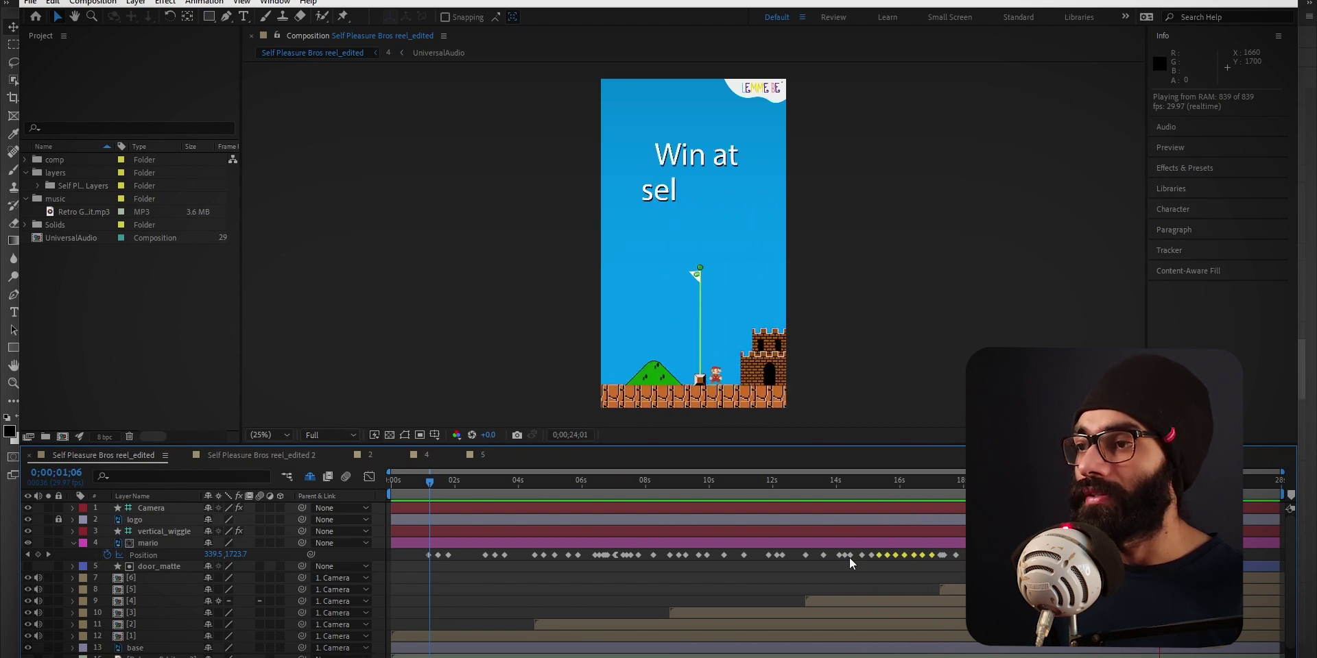
{"action": "key", "text": "space"}
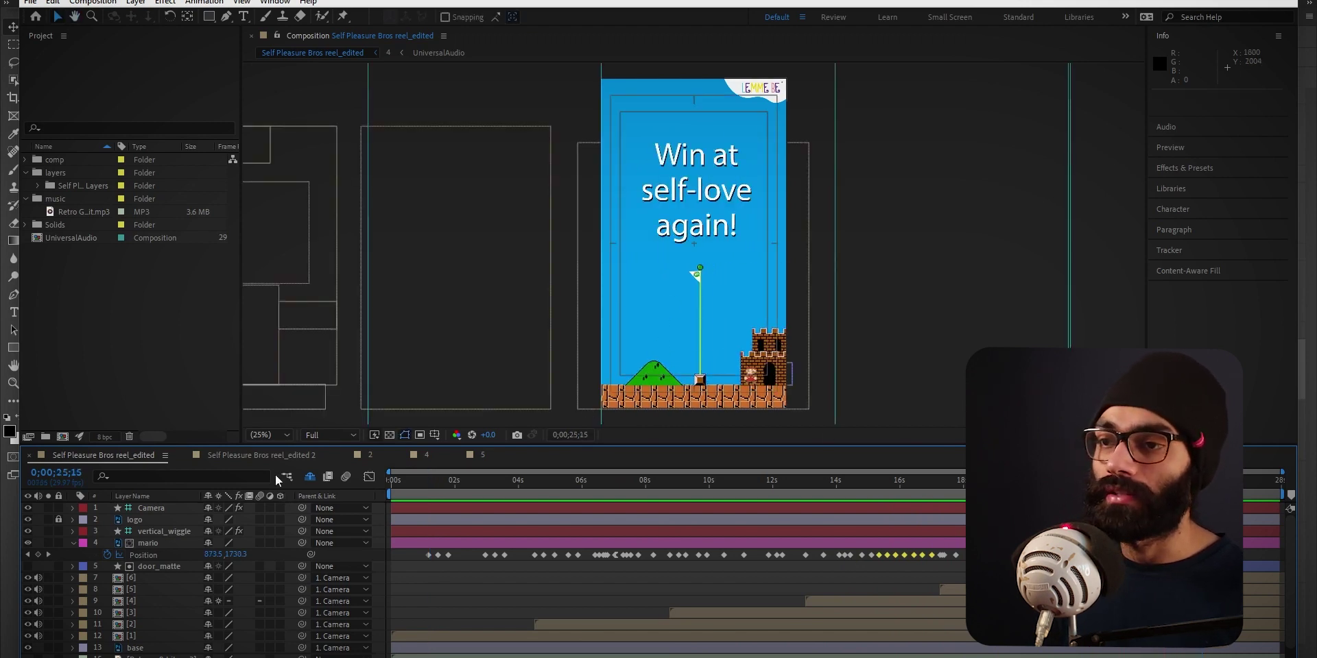
{"action": "left_click", "coordinate": [281, 458]}
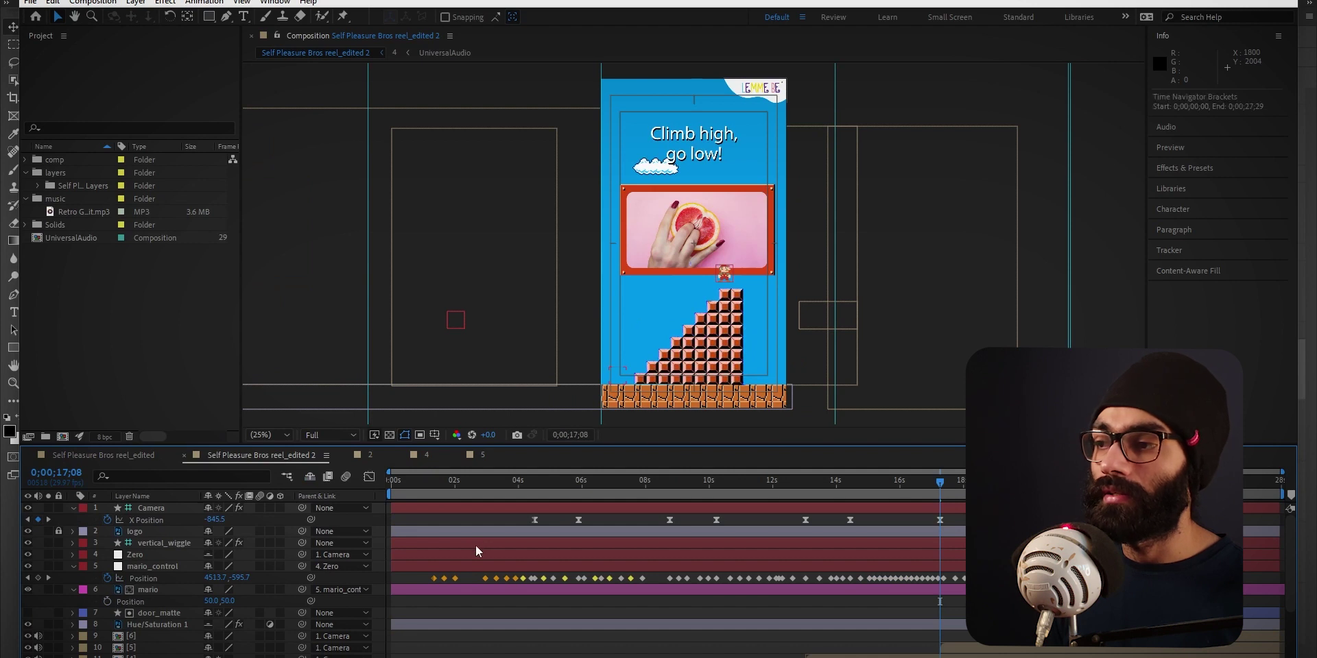
{"action": "left_click", "coordinate": [434, 482]}
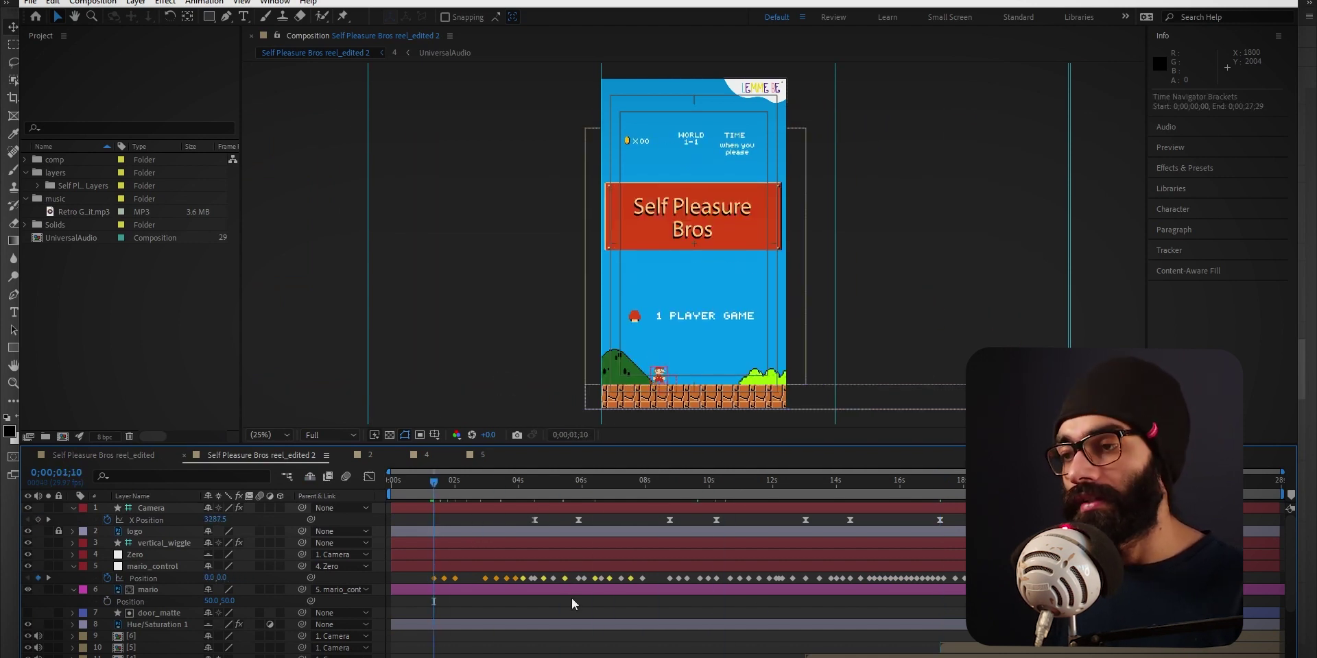
{"action": "key", "text": "ctrl+backslash"}
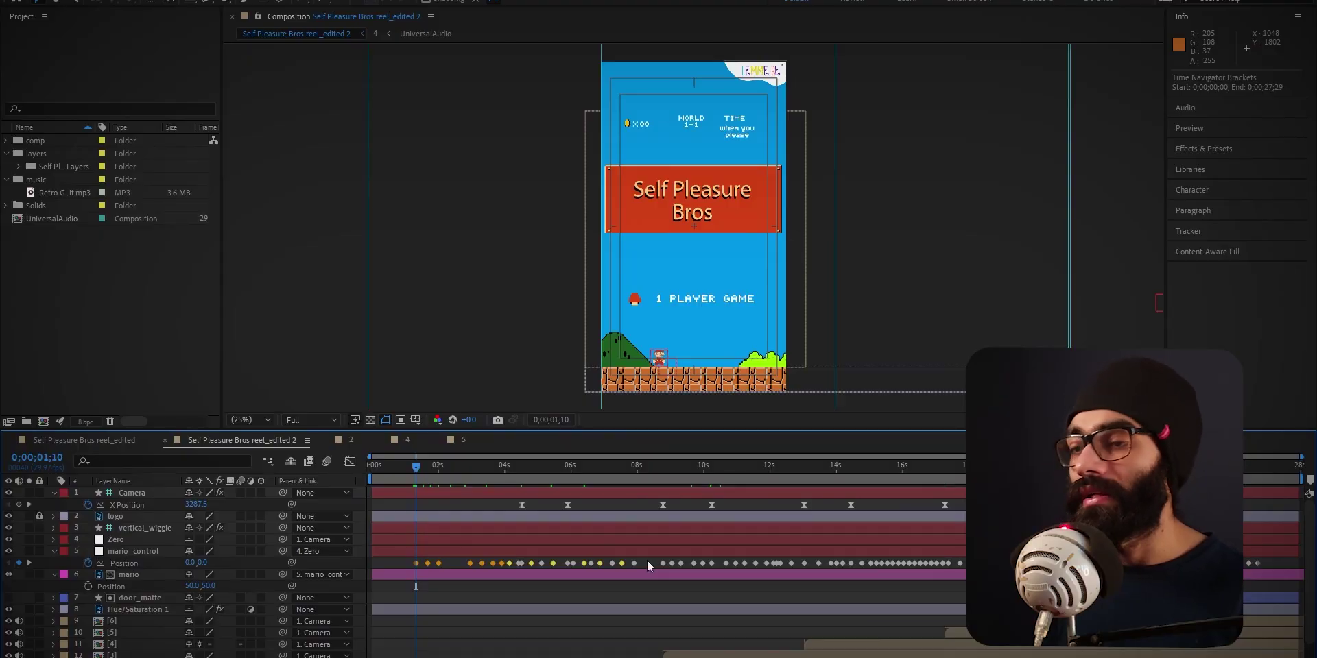
{"action": "key", "text": "alt+Tab"}
{"action": "key", "text": "Escape"}
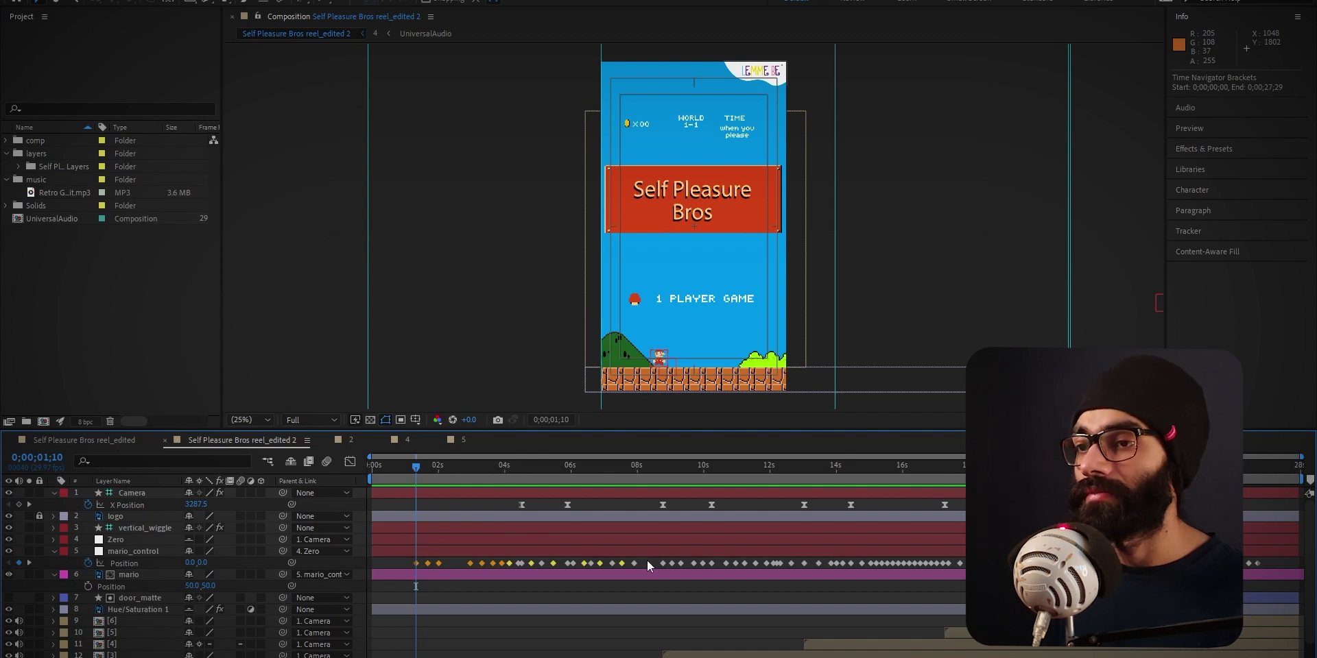
{"action": "scroll", "coordinate": [533, 569], "scroll_direction": "down", "scroll_amount": 2}
{"action": "key", "text": "space"}
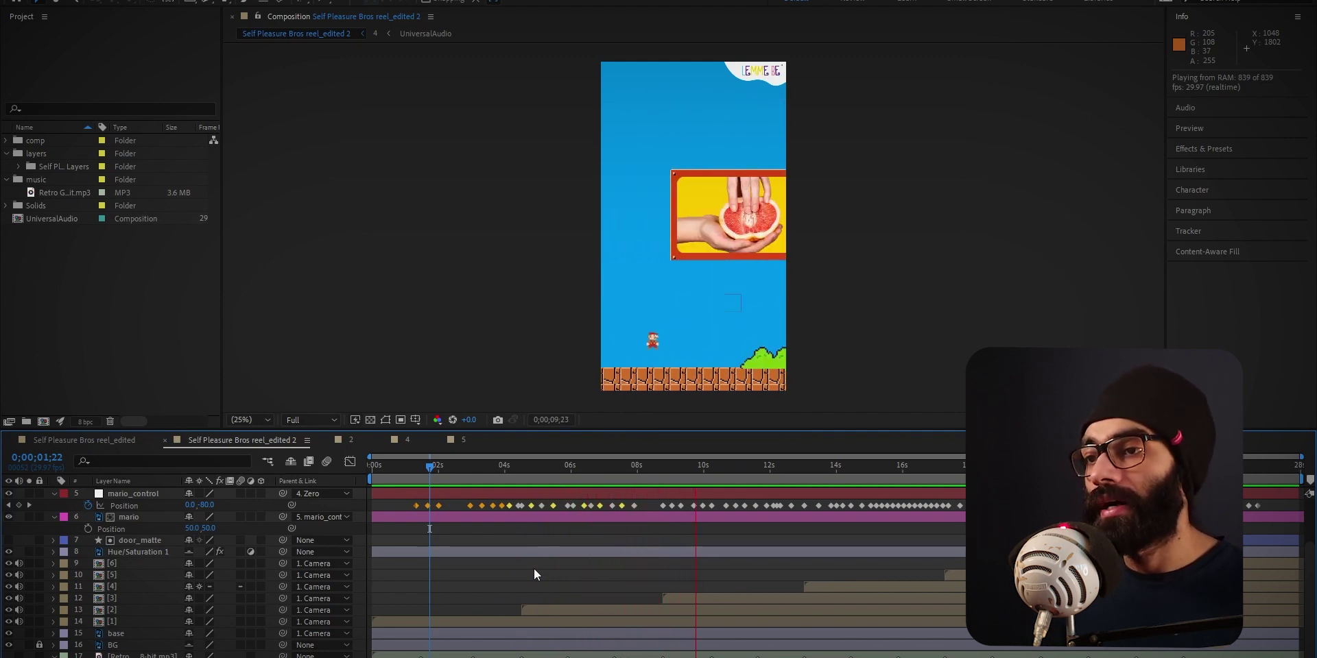
{"action": "scroll", "coordinate": [237, 587], "scroll_direction": "up", "scroll_amount": 3}
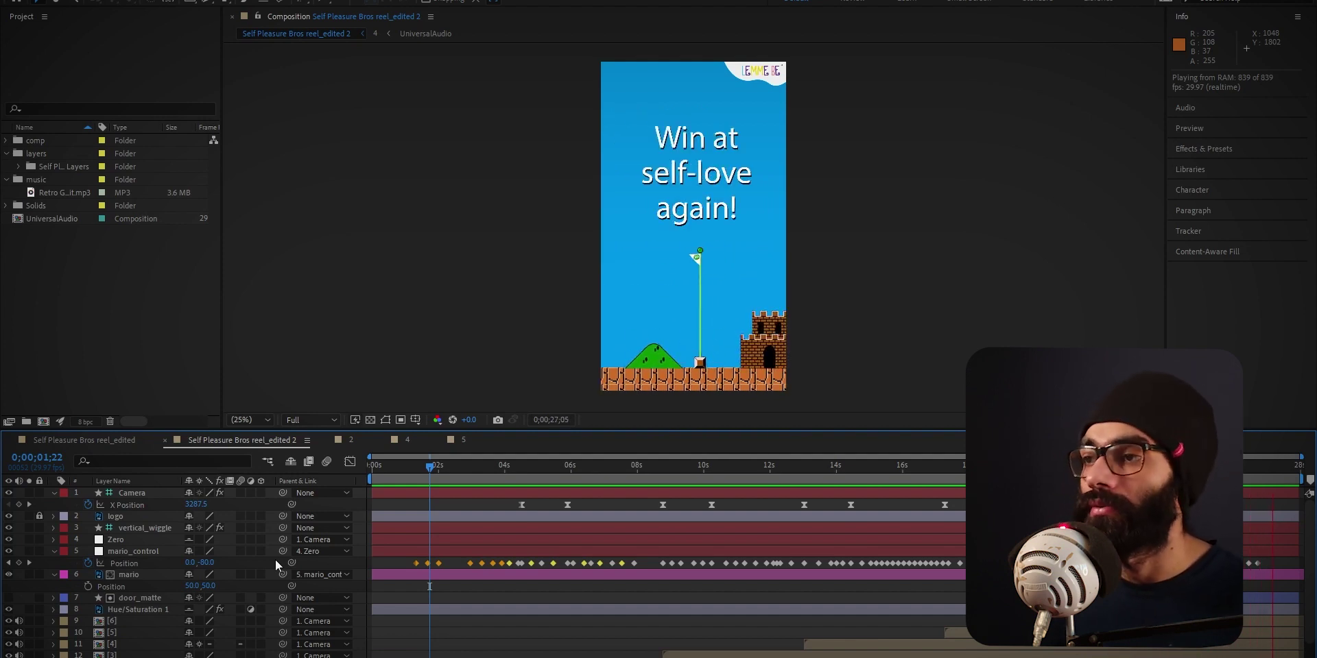
Stop near two seconds, show mario_control's motion path and advance the reel a couple of seconds
{"action": "left_click_drag", "start_coordinate": [467, 473], "coordinate": [555, 491]}
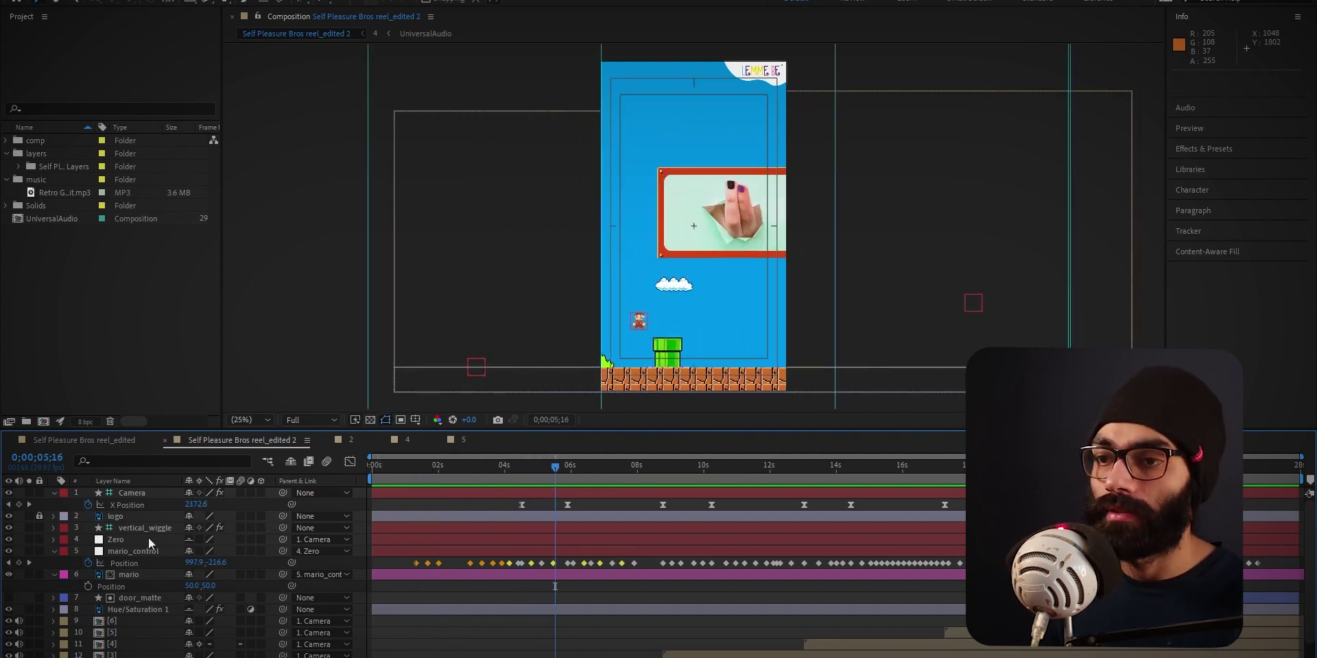
{"action": "left_click", "coordinate": [147, 548]}
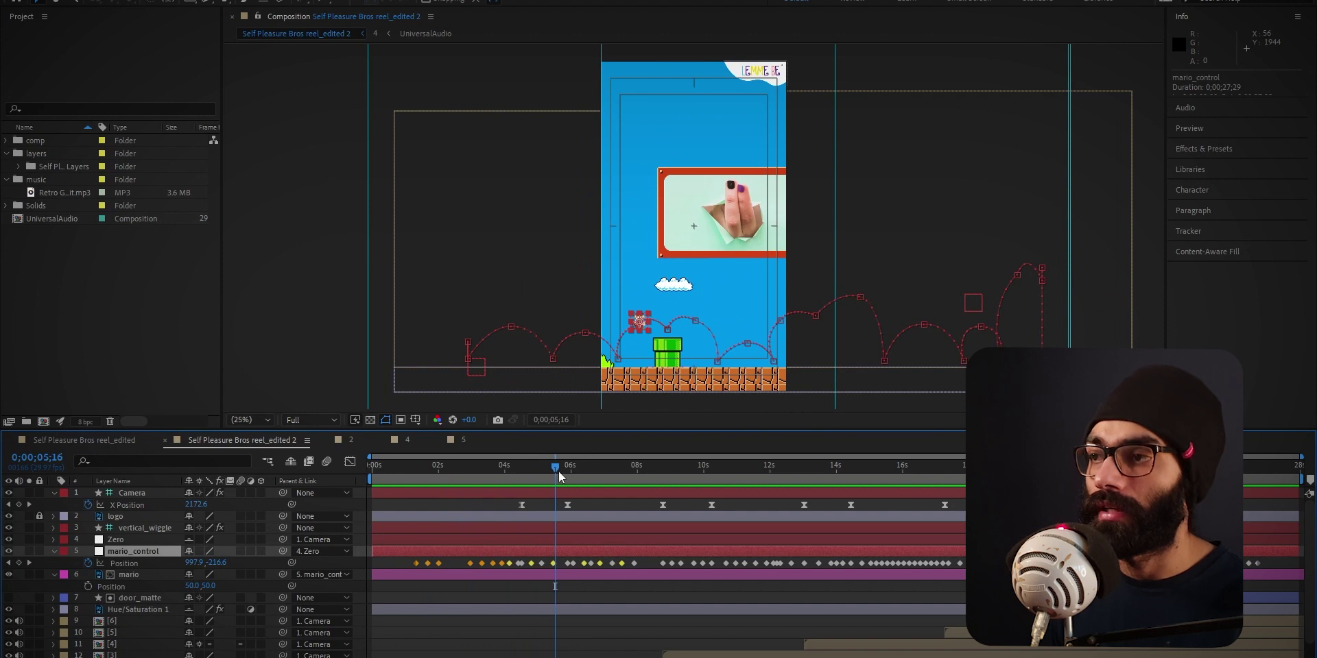
{"action": "left_click_drag", "start_coordinate": [559, 471], "coordinate": [819, 526]}
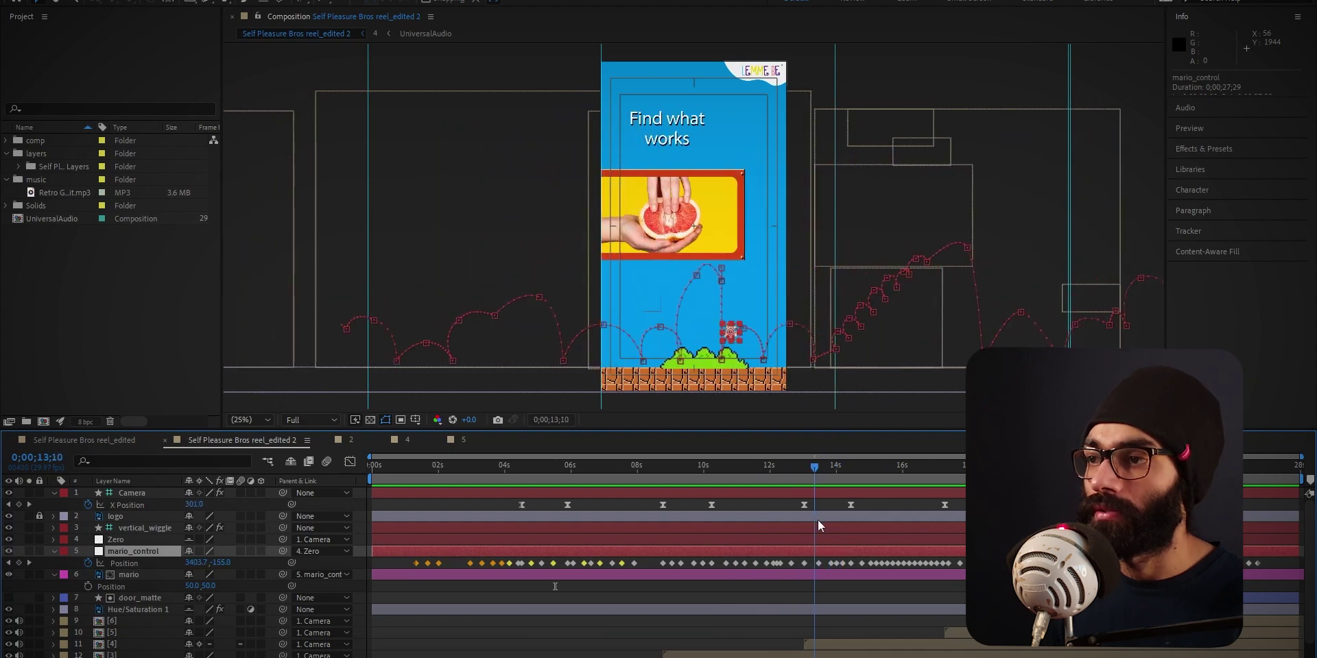
In the reel_edited composition, show the mario layer's path and scrub from the title to about eleven seconds
{"action": "left_click", "coordinate": [109, 442]}
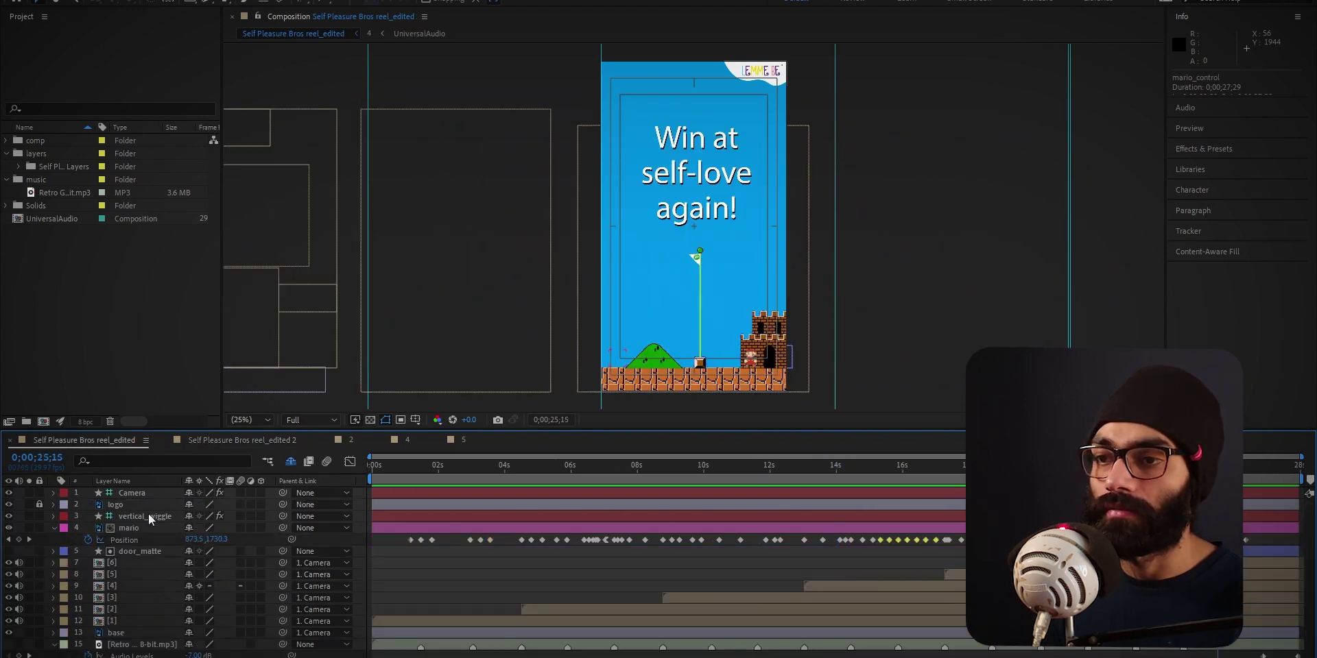
{"action": "left_click", "coordinate": [129, 528]}
{"action": "left_click_drag", "start_coordinate": [562, 473], "coordinate": [586, 509]}
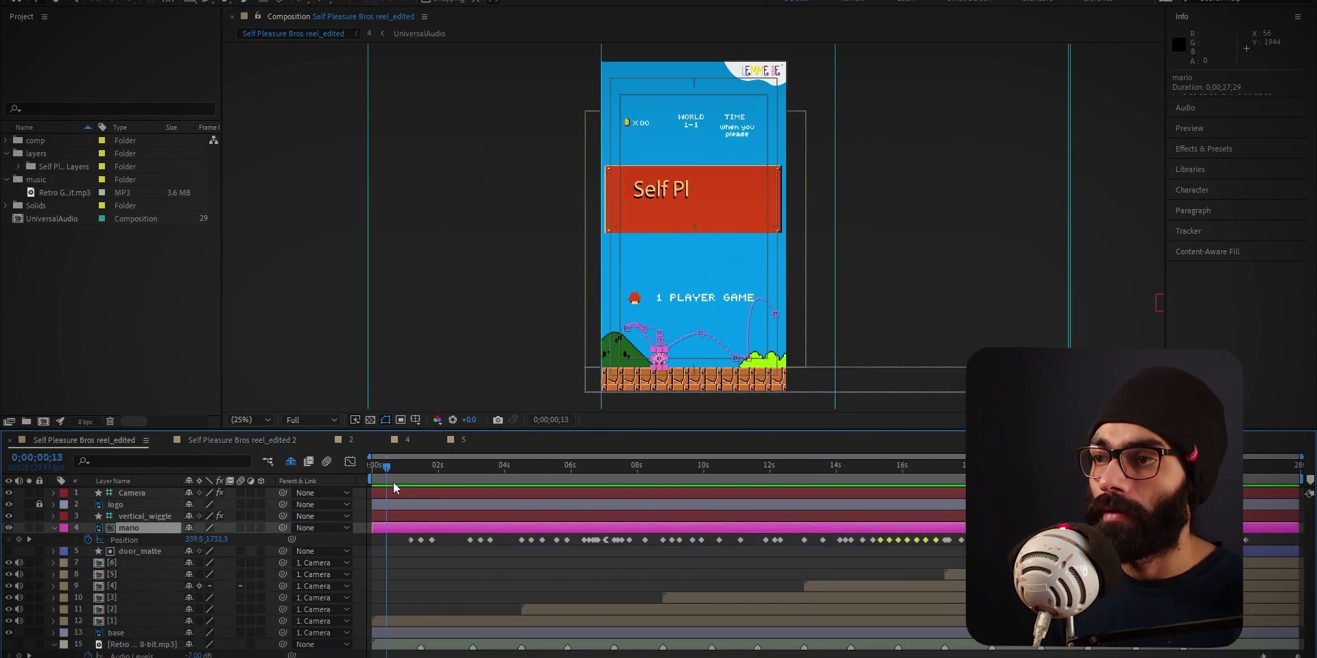
{"action": "left_click_drag", "start_coordinate": [668, 516], "coordinate": [1073, 558]}
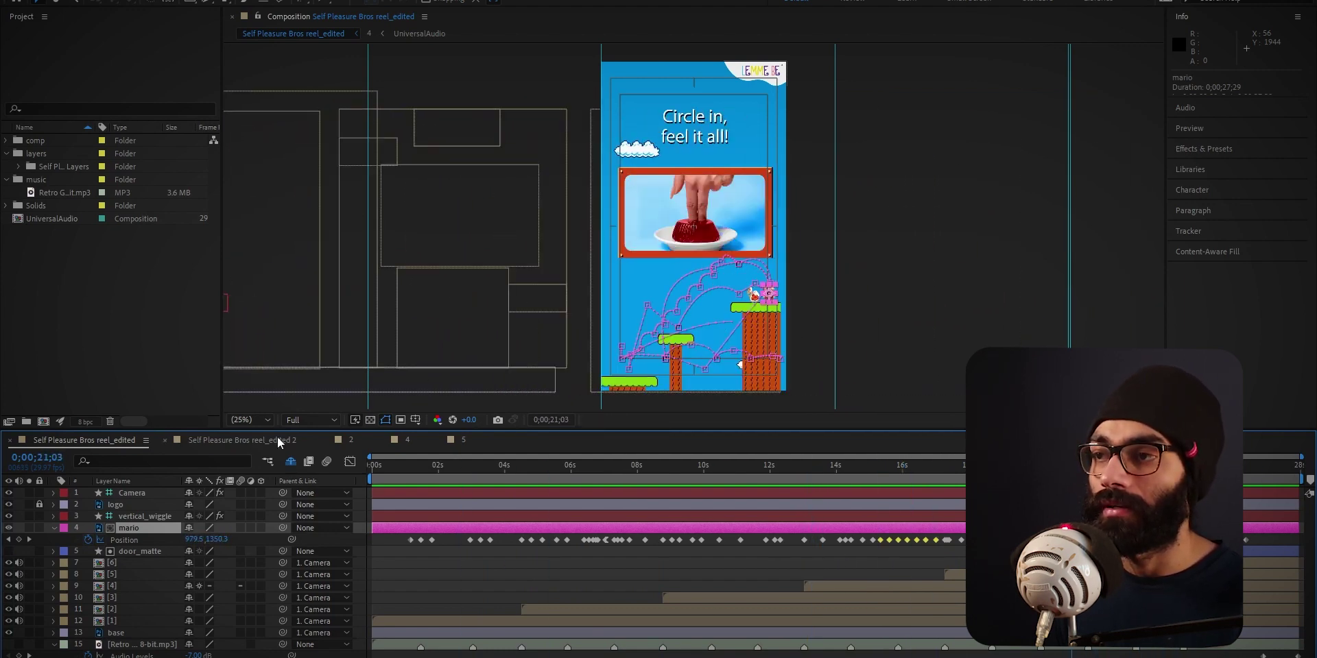
Return to reel_edited 2, rewind to about four seconds, and switch to the Notion notes
{"action": "left_click", "coordinate": [279, 442]}
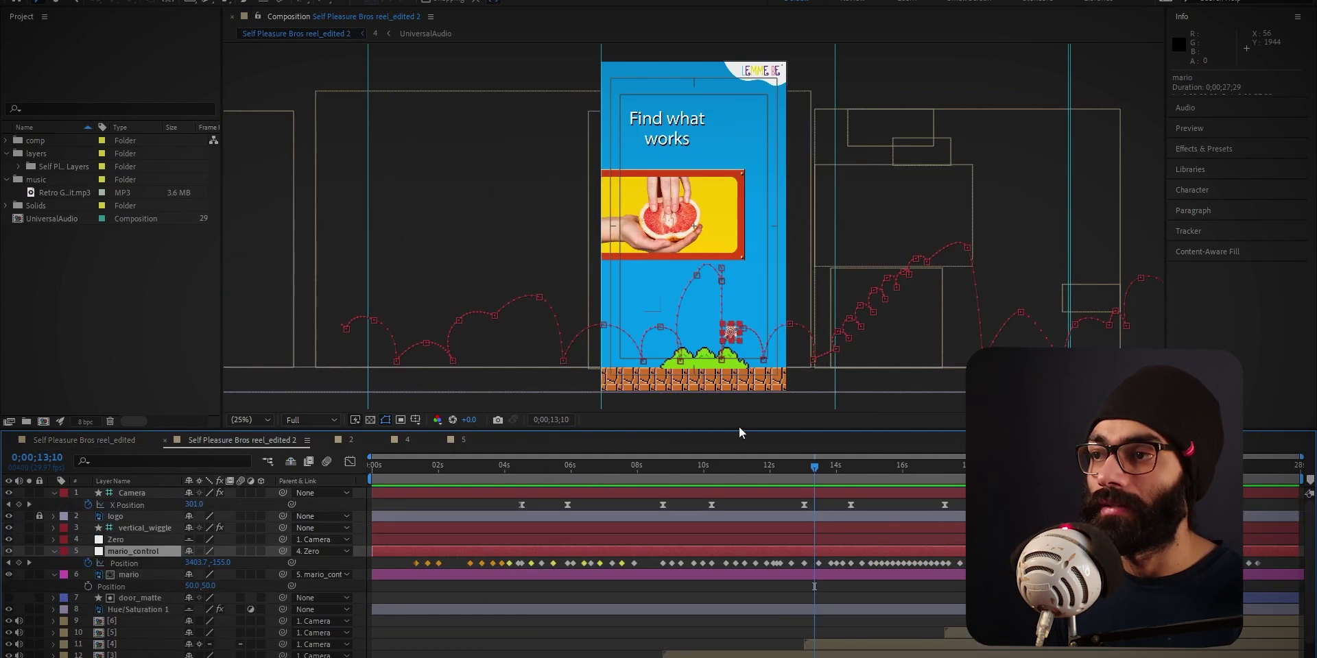
{"action": "left_click_drag", "start_coordinate": [791, 488], "coordinate": [1099, 507]}
{"action": "key", "text": "alt+Tab"}
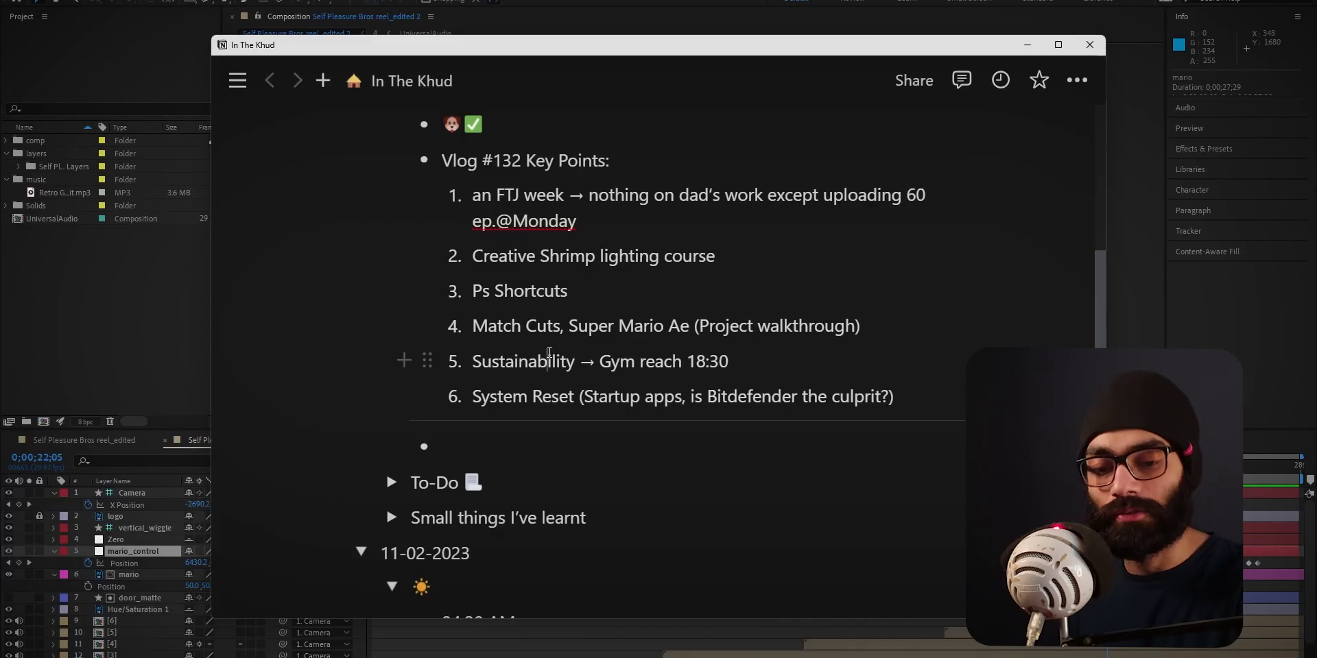
Focus the Sustainability list item, then hide the notes to return to After Effects
{"action": "left_click", "coordinate": [549, 357]}
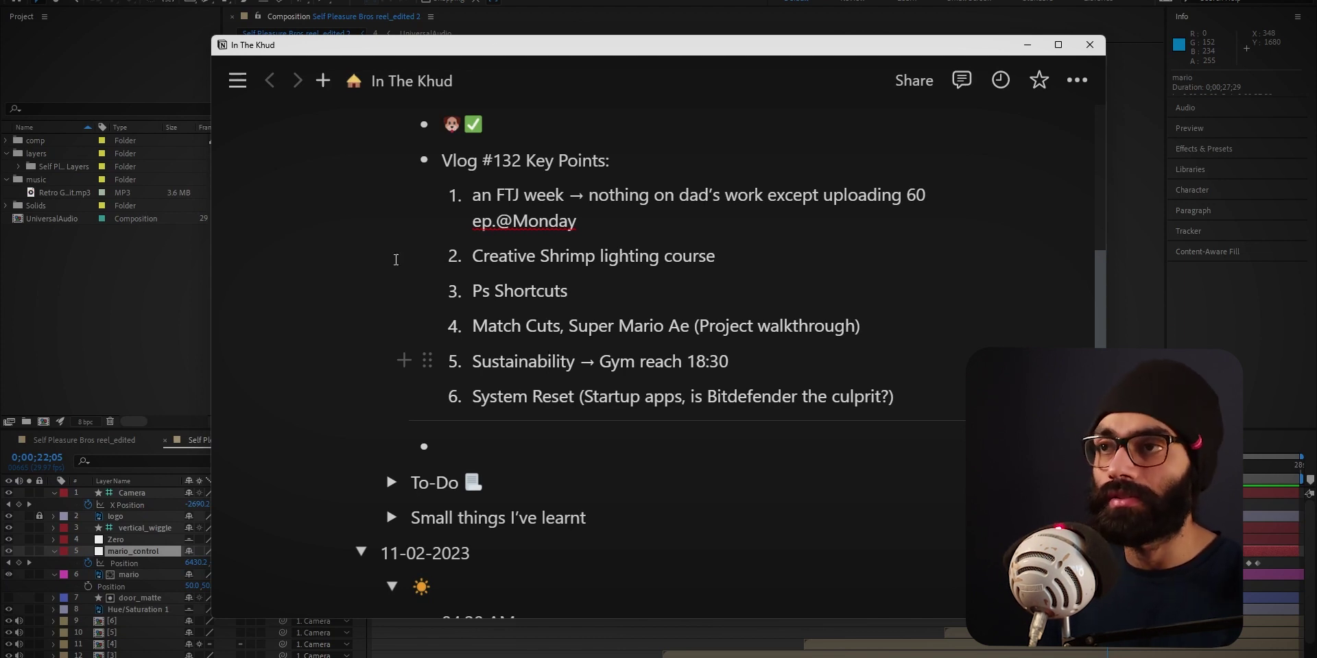
{"action": "key", "text": "alt+Tab"}
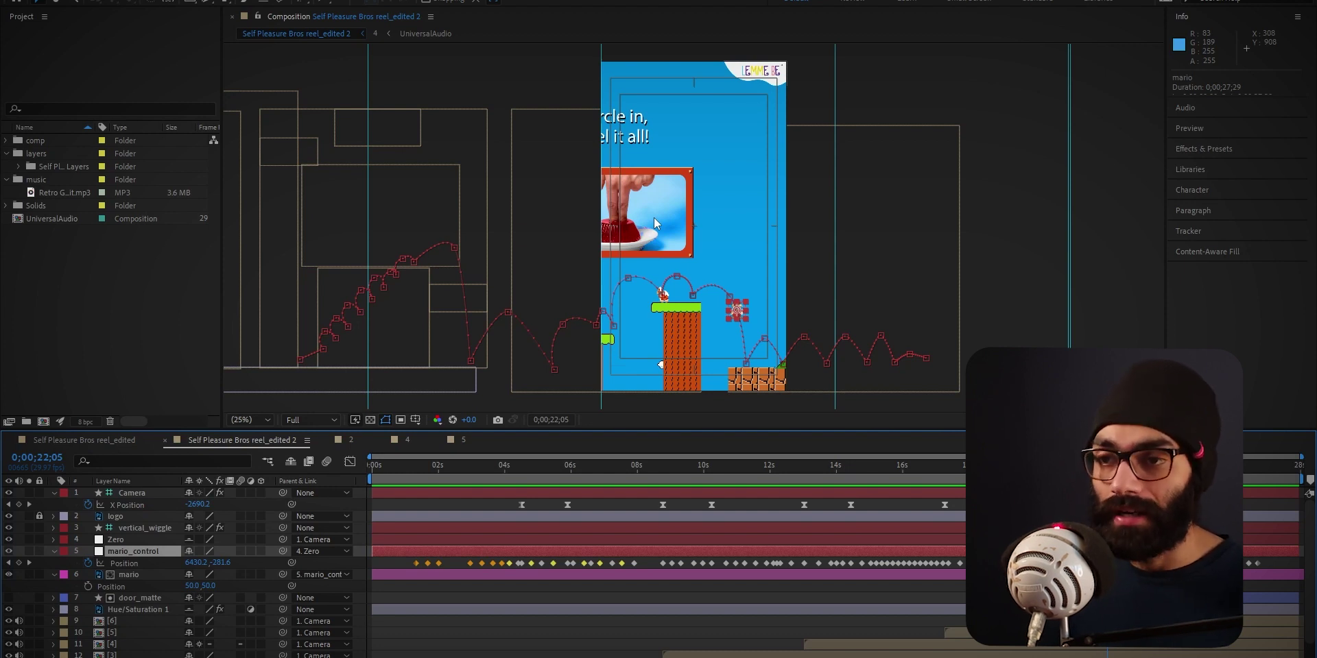
In Downloads, select the ChromeSetup and iCUESetup_4.33.138_release installers and check the iCUE app
{"action": "key", "text": "alt+Tab"}
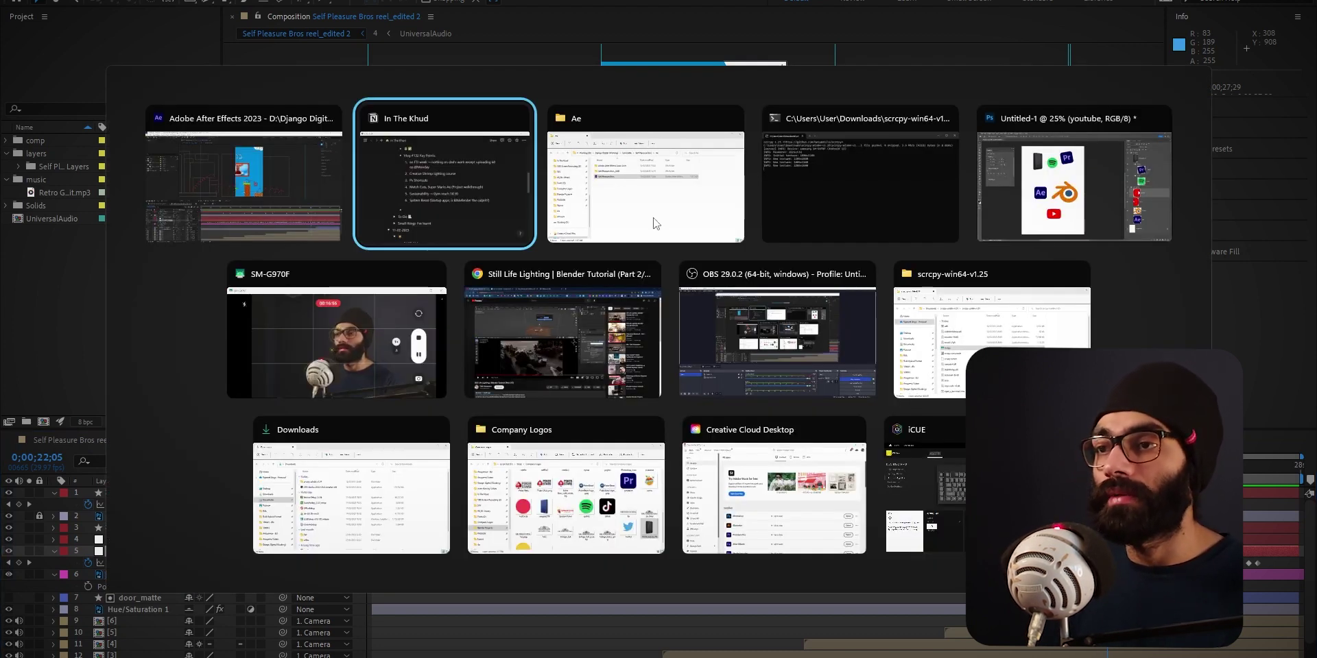
{"action": "left_click", "coordinate": [426, 491]}
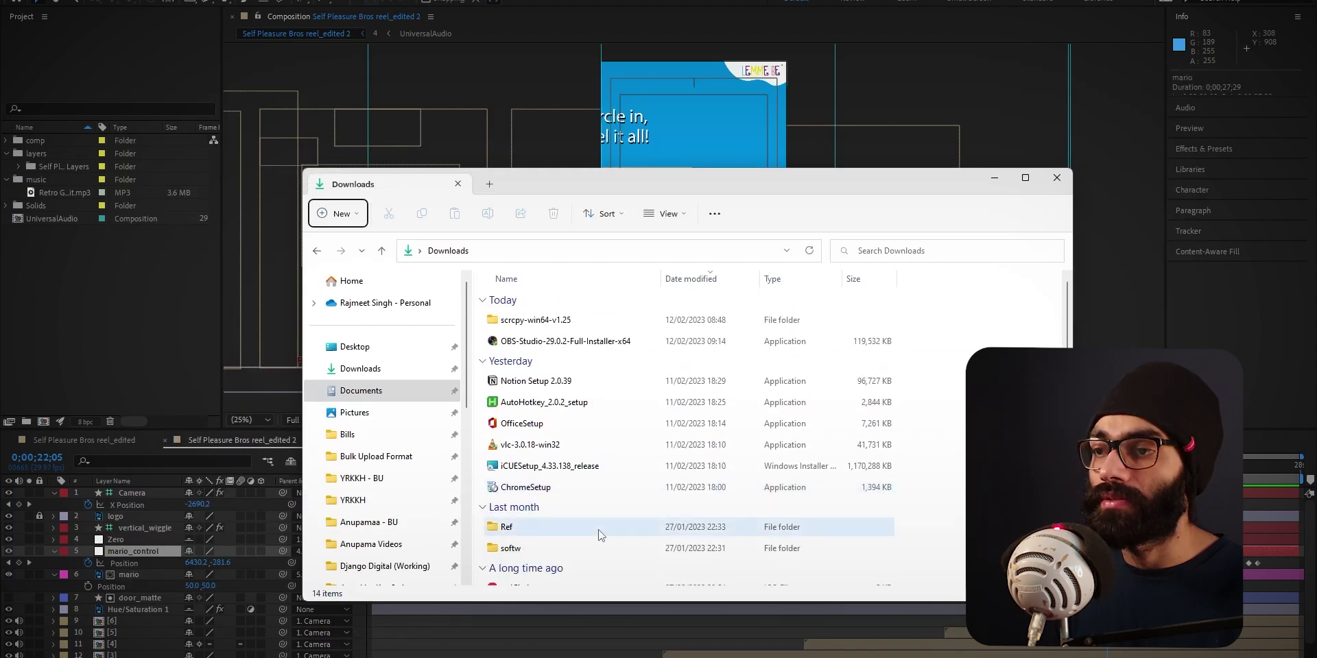
{"action": "left_click", "coordinate": [557, 491]}
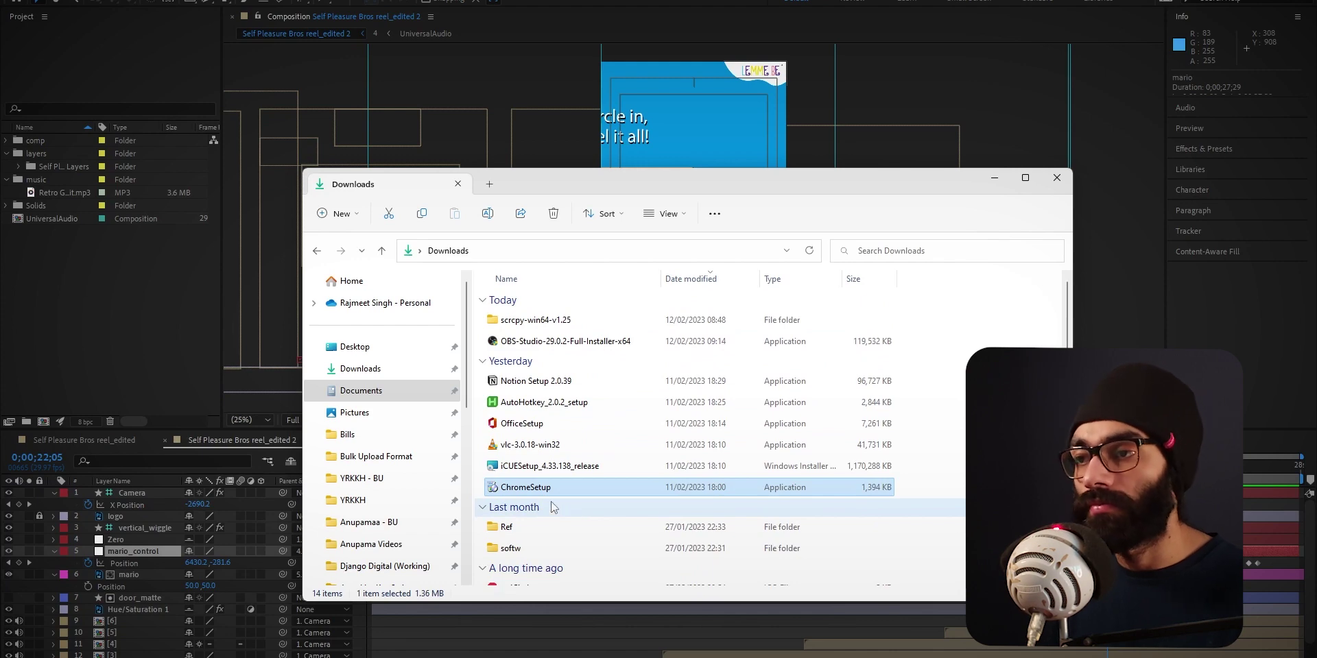
{"action": "left_click", "coordinate": [563, 466]}
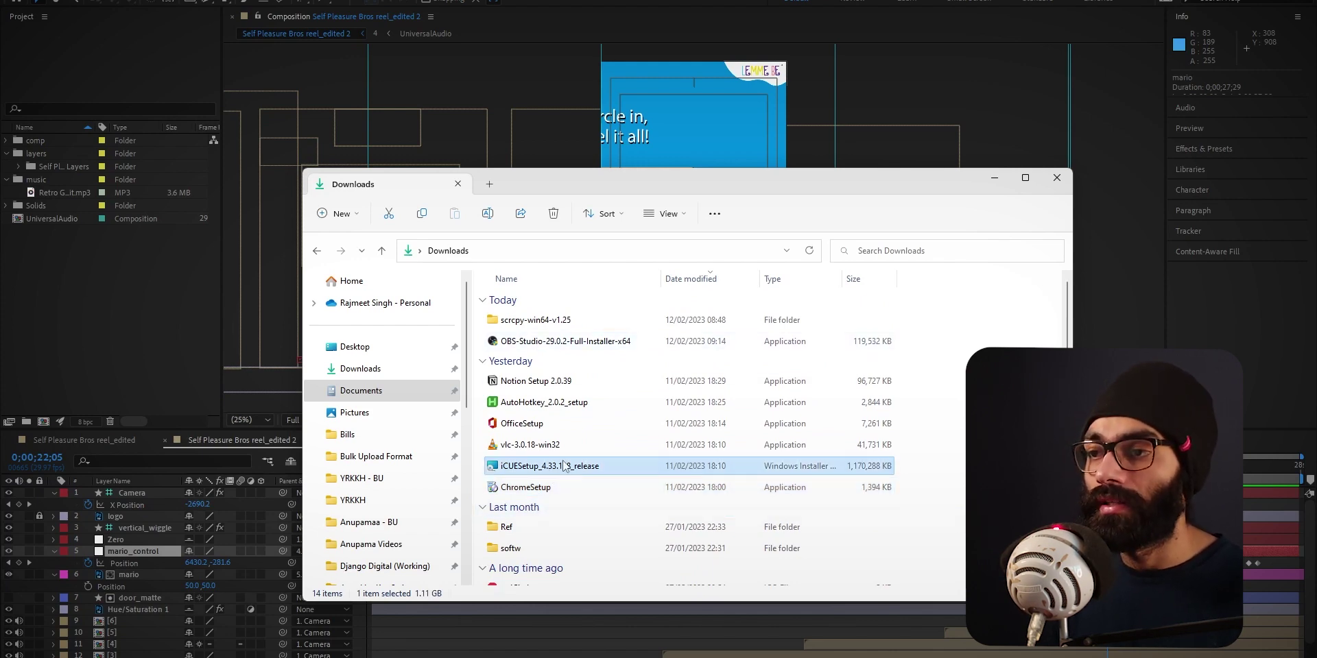
{"action": "key", "text": "alt+Tab"}
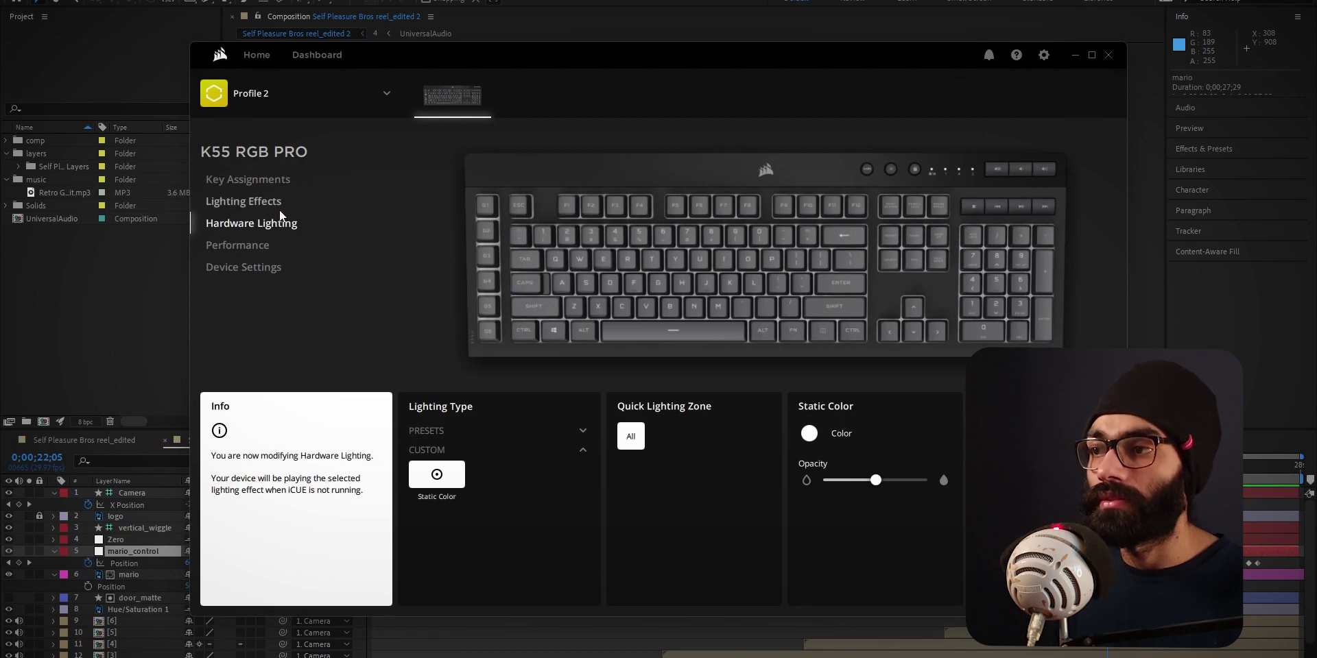
{"action": "key", "text": "alt+Tab"}
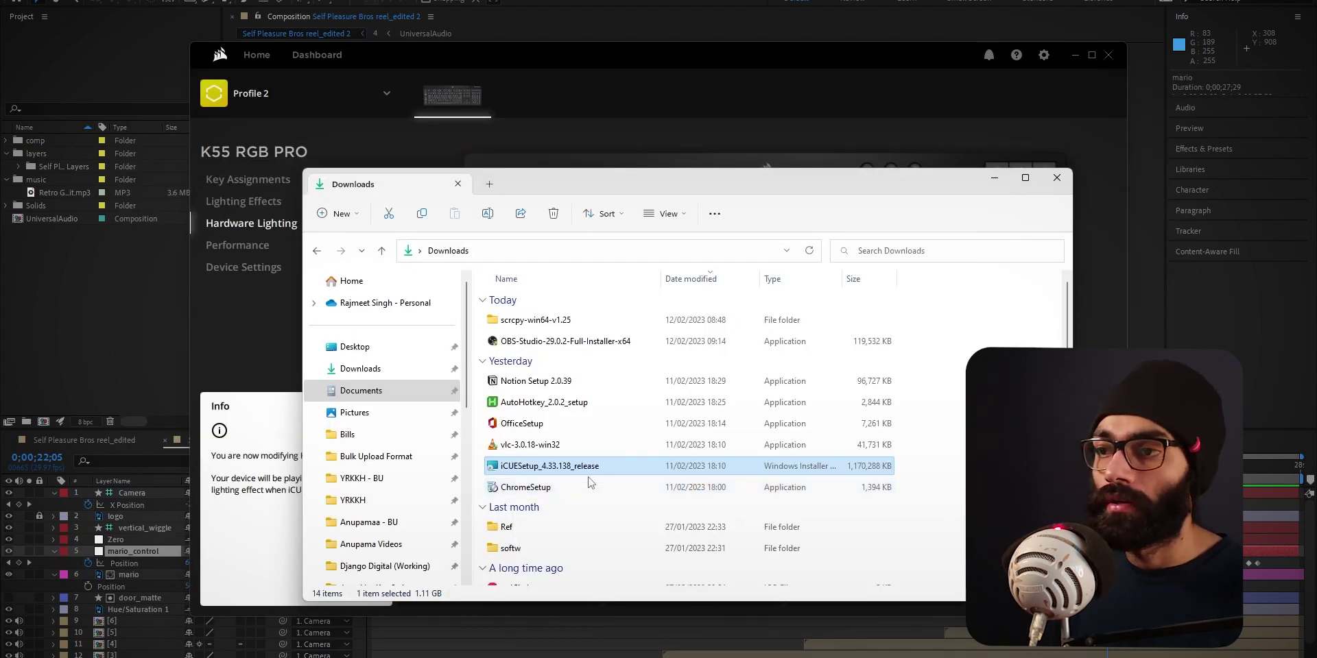
Select the VLC, Office, AutoHotkey, Notion and OBS installers and the scrcpy-win64-v1.25 folder
{"action": "left_click", "coordinate": [541, 447]}
{"action": "left_click", "coordinate": [552, 424]}
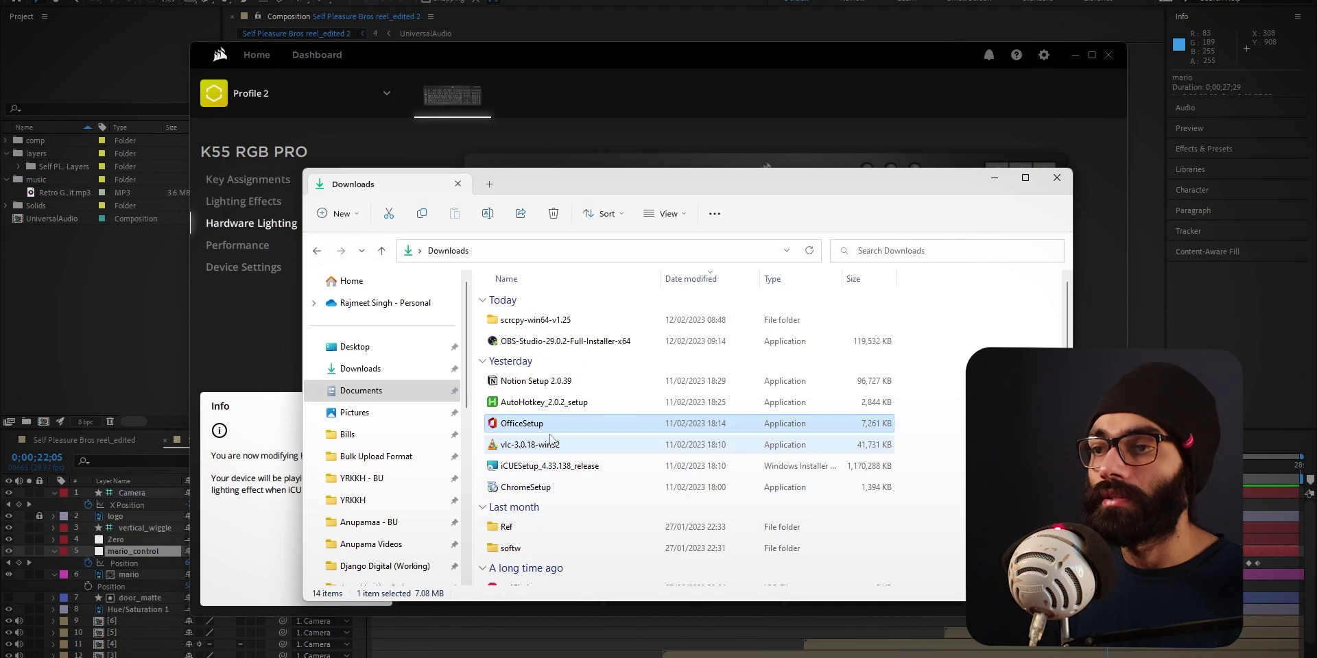
{"action": "left_click", "coordinate": [568, 409]}
{"action": "left_click", "coordinate": [590, 383]}
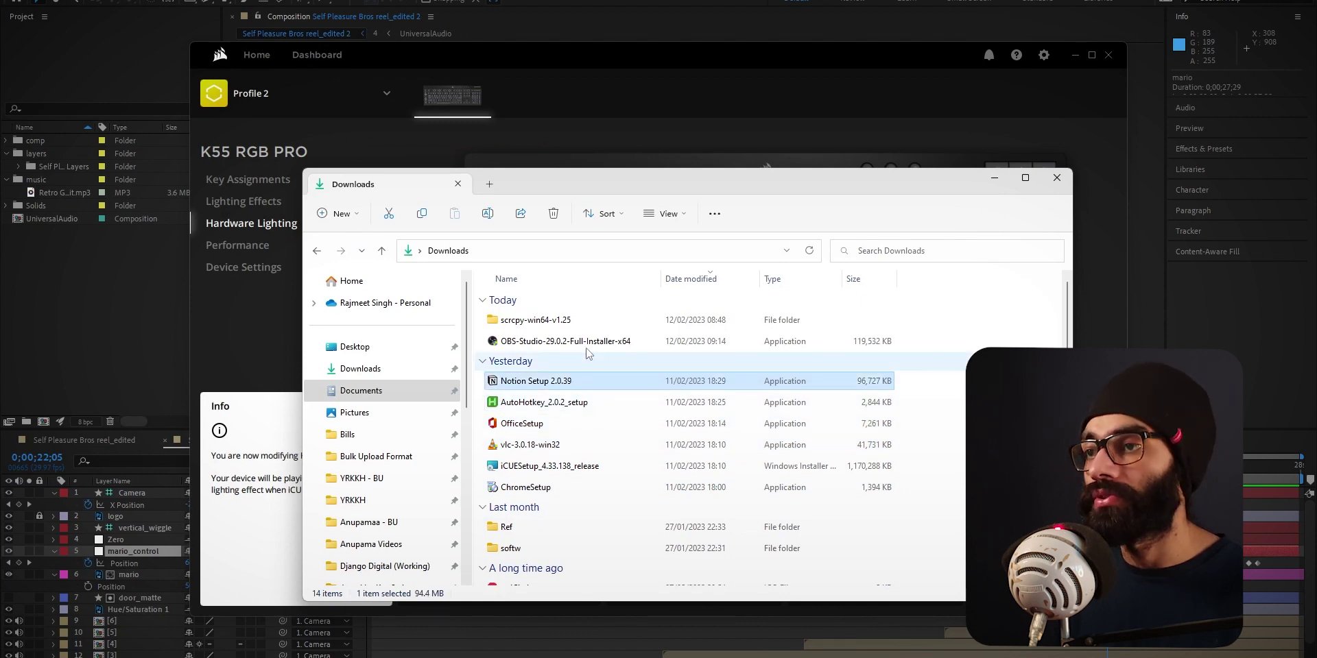
{"action": "left_click", "coordinate": [585, 343]}
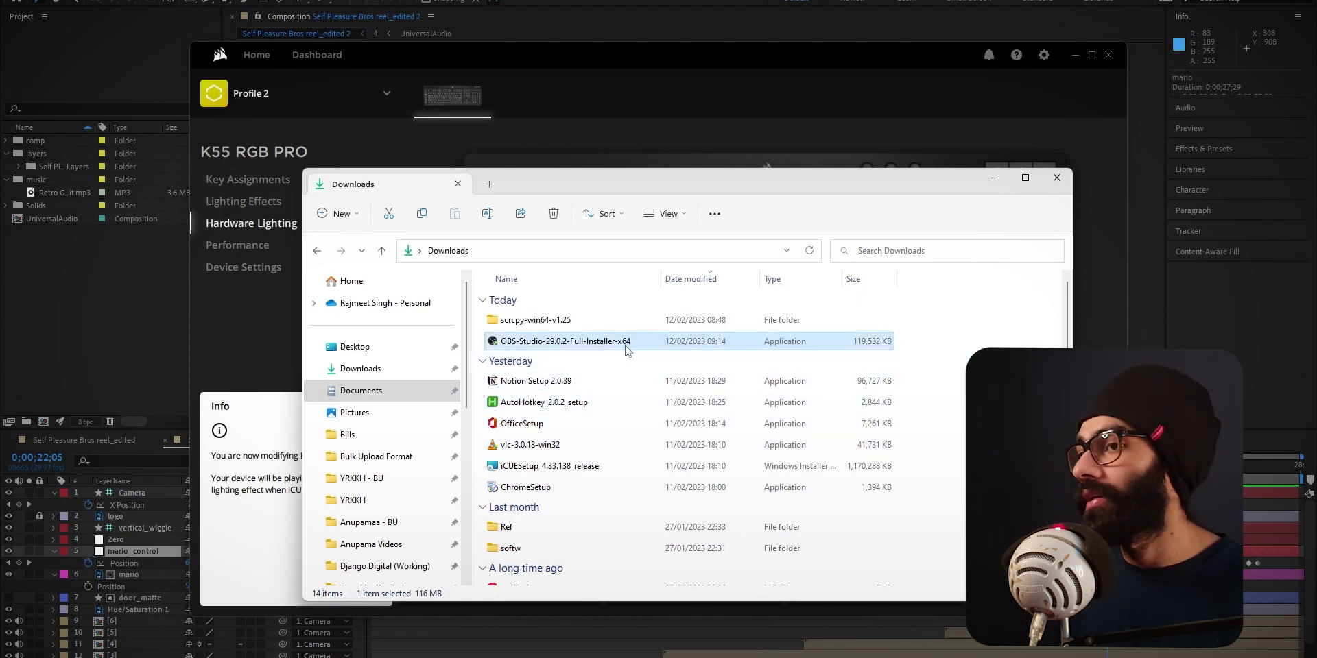
{"action": "left_click", "coordinate": [538, 325]}
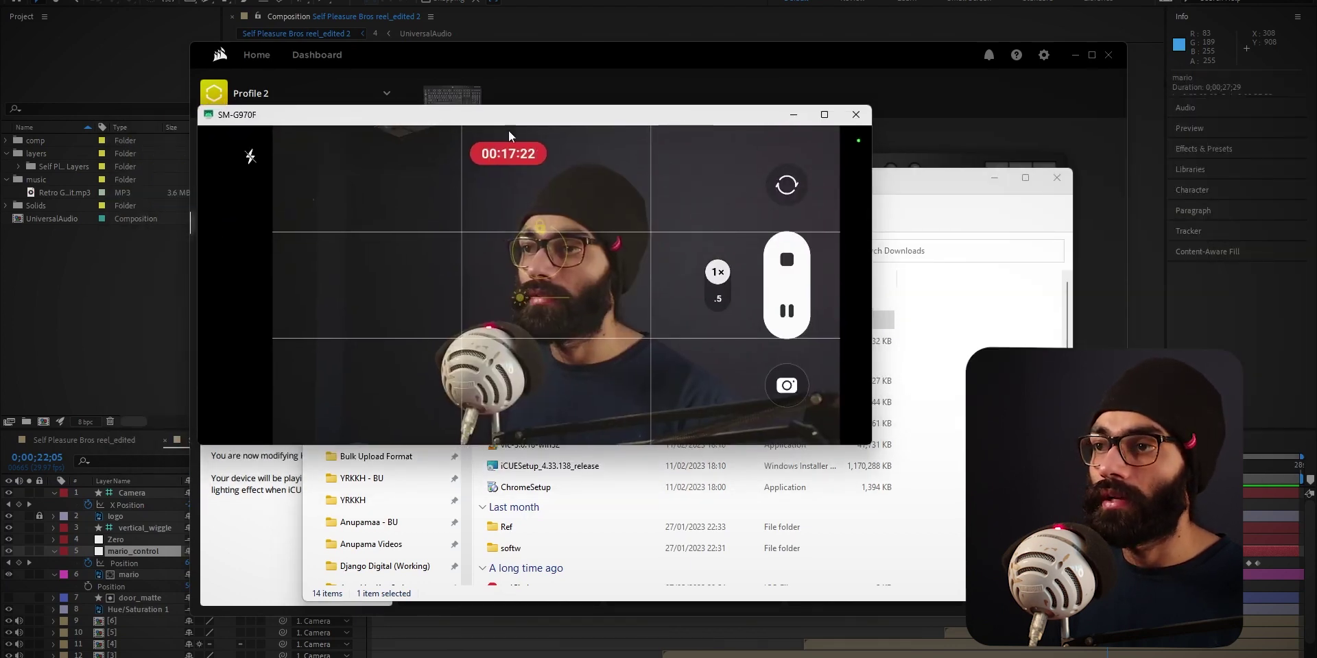
Focus the phone camera preview, move the mirror window right, and select the OBS installer
{"action": "left_click", "coordinate": [504, 244]}
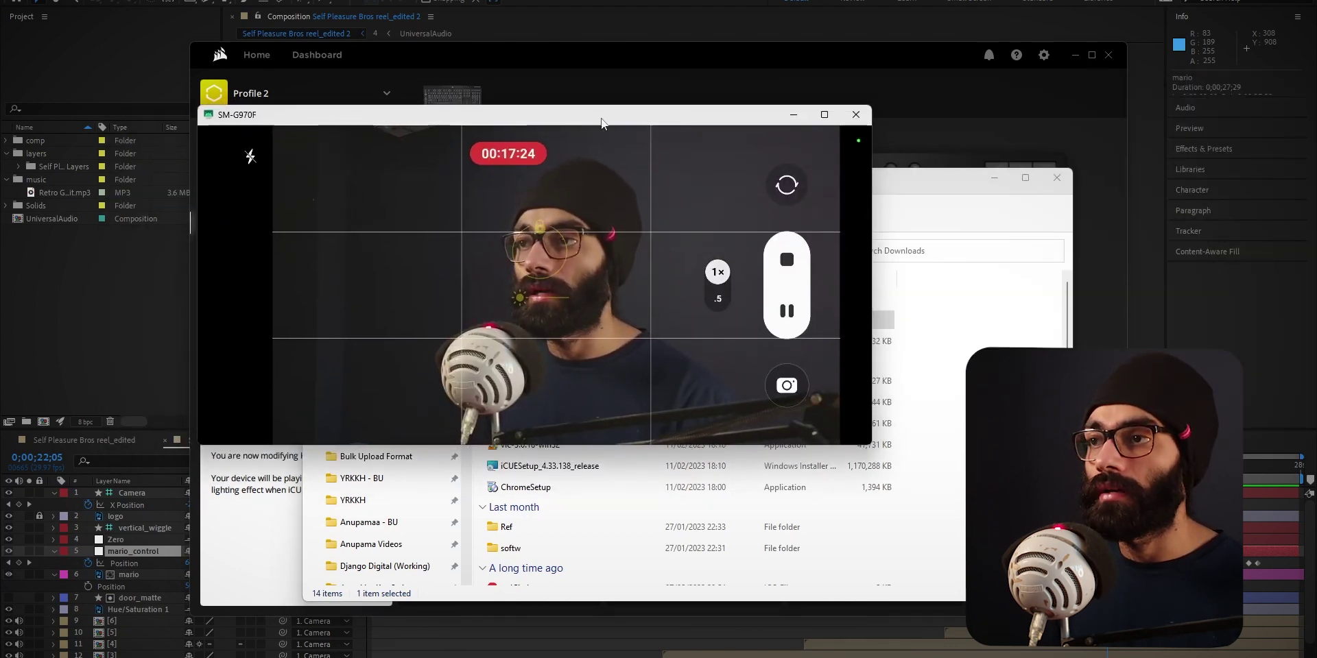
{"action": "left_click_drag", "start_coordinate": [601, 118], "coordinate": [1316, 123]}
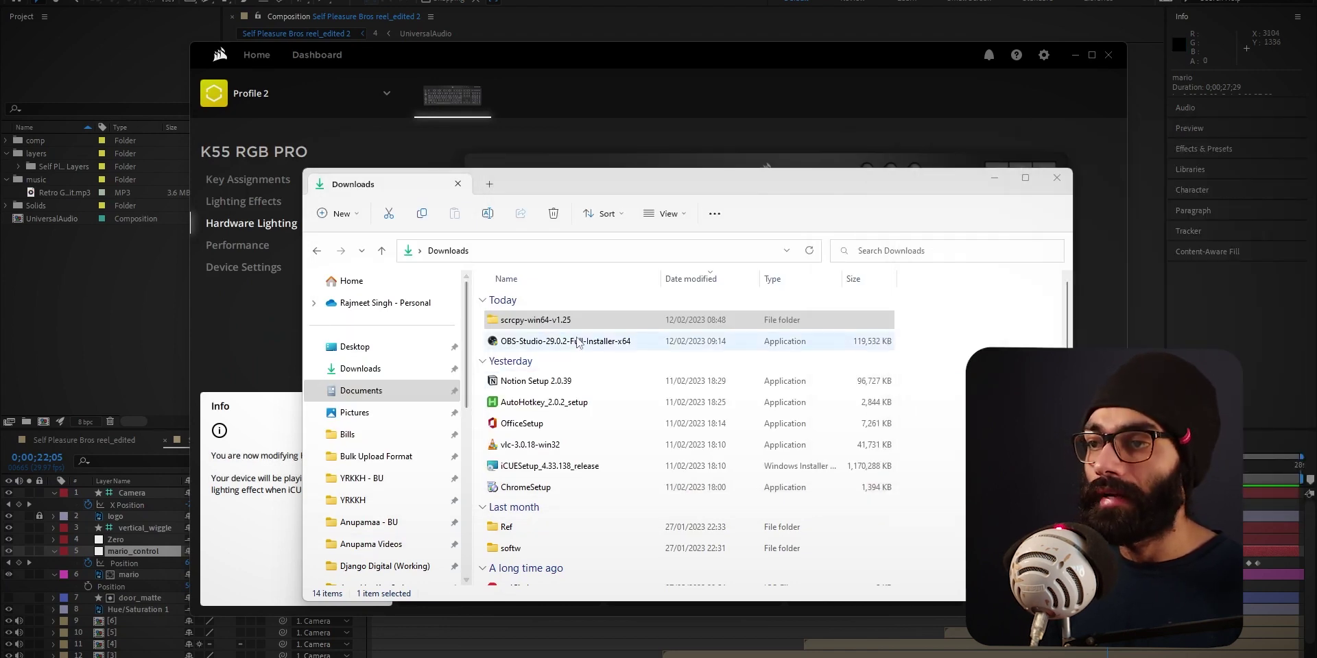
{"action": "left_click", "coordinate": [685, 341]}
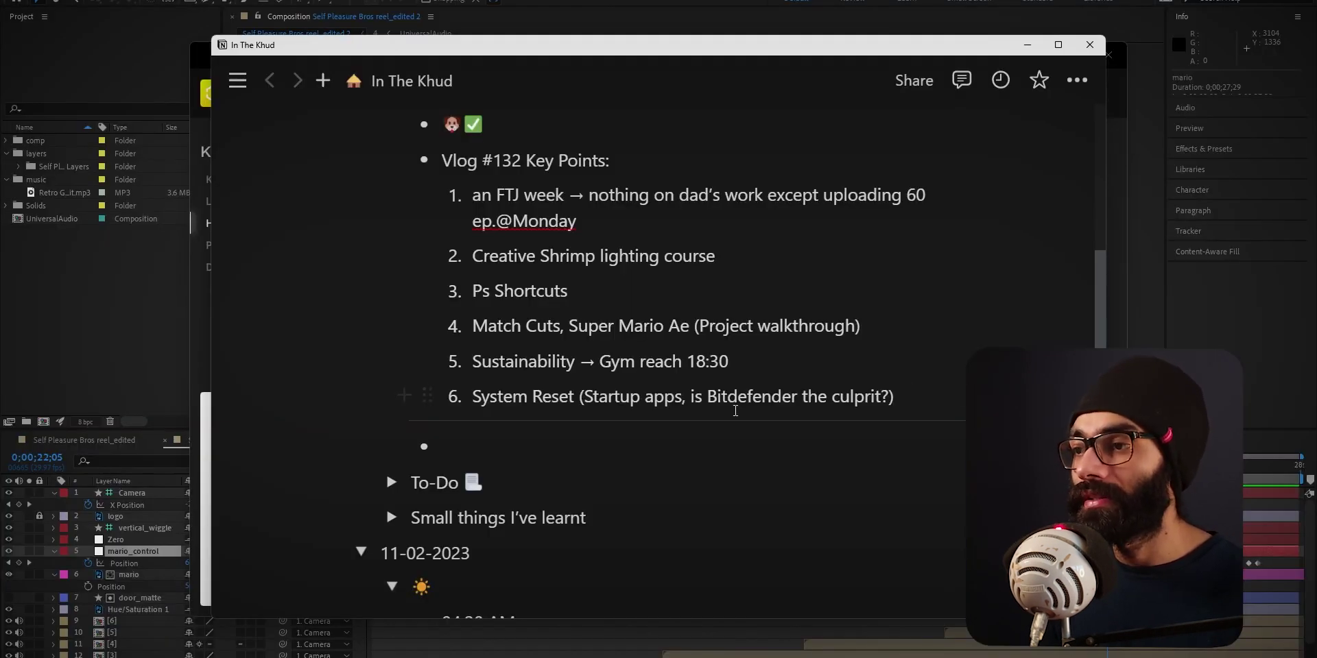
{"action": "left_click_drag", "start_coordinate": [693, 396], "coordinate": [886, 398]}
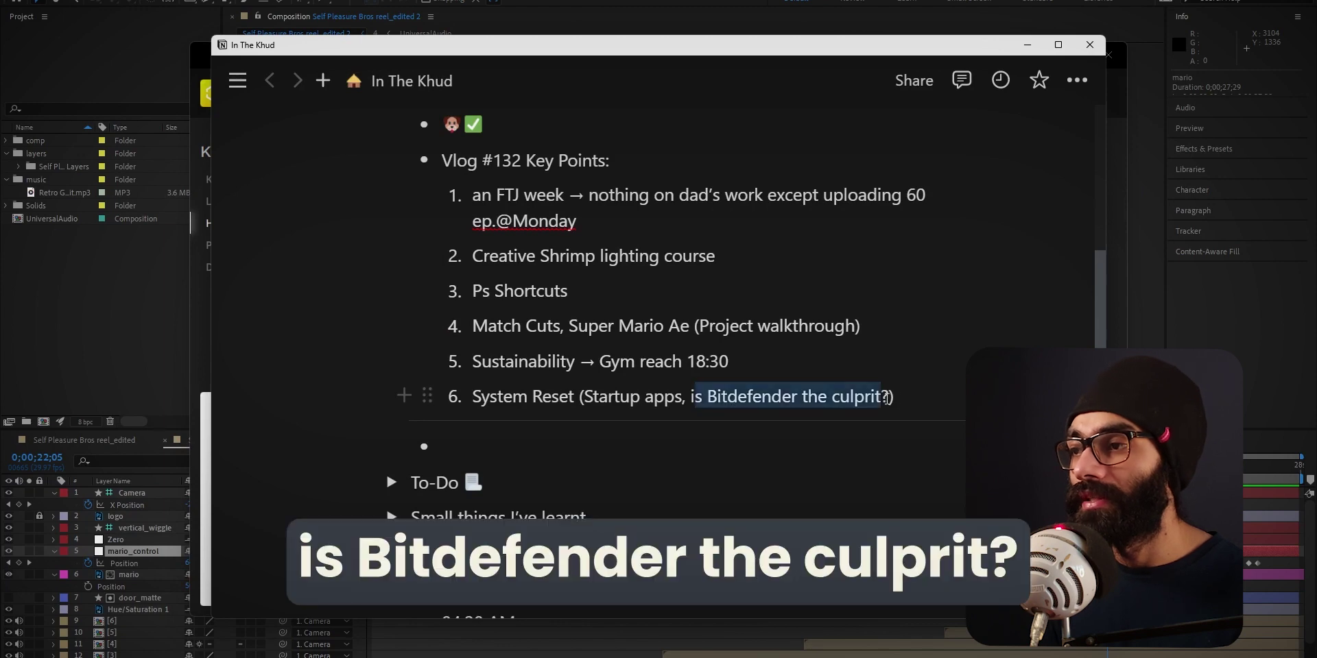